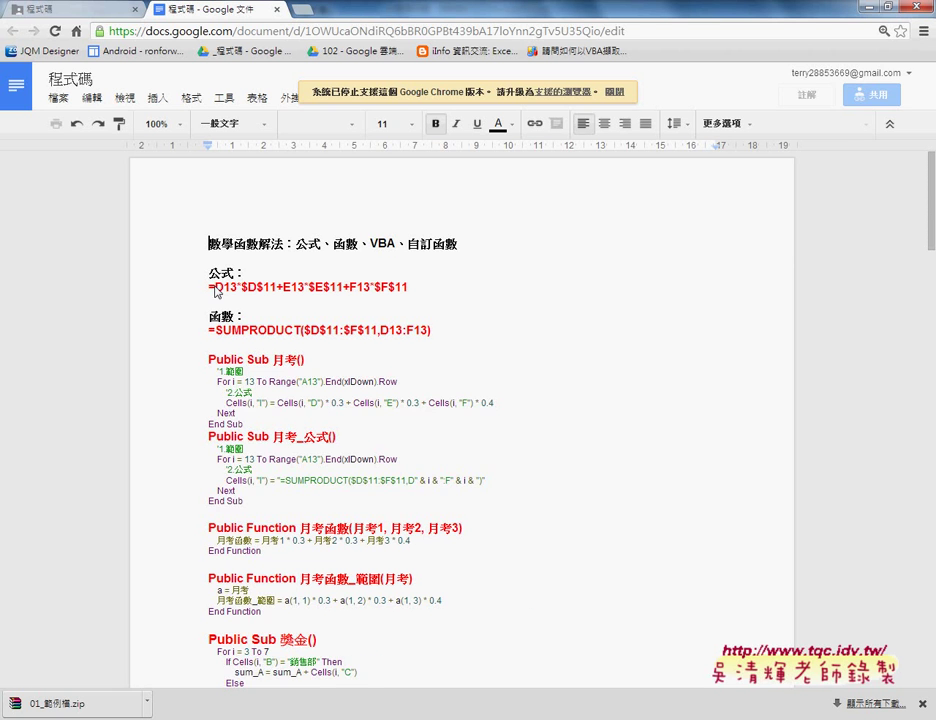
# - Walk through the SUMPRODUCT line and the 月考 macro and function code in the Google Docs notes
pyautogui.moveTo(208, 329); pyautogui.dragTo(250, 329)
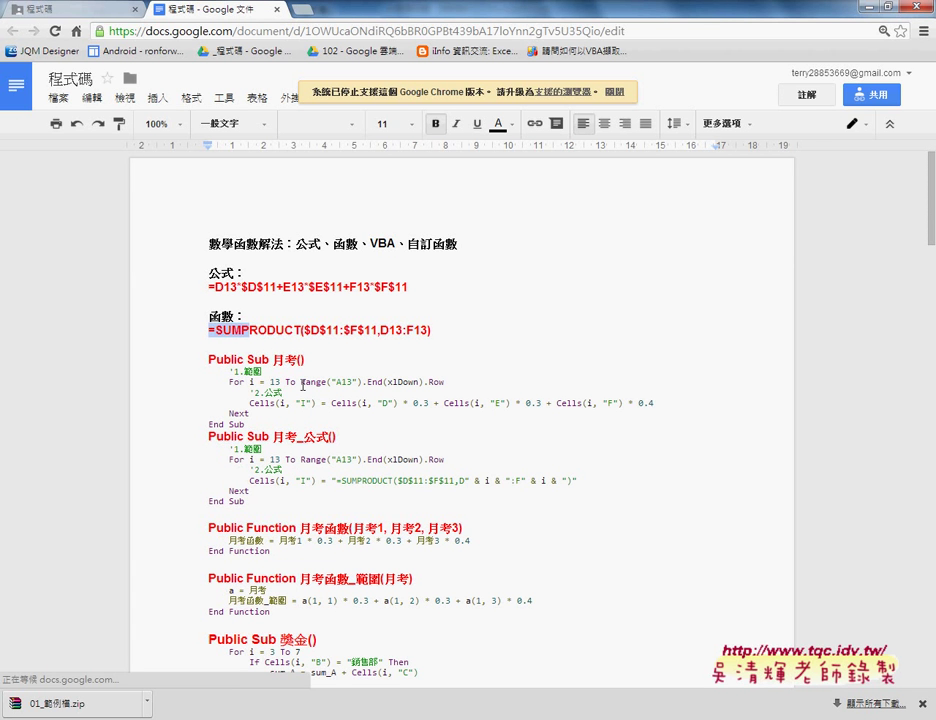
pyautogui.click(301, 481)
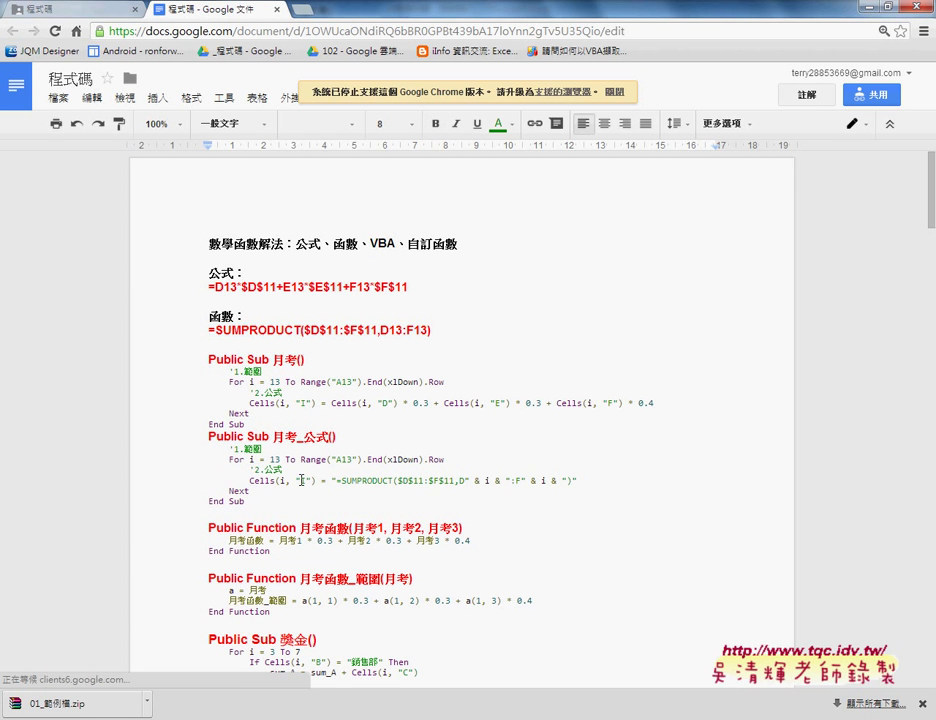
pyautogui.click(322, 550)
pyautogui.scroll(-1, 322, 550)
pyautogui.click(311, 530)
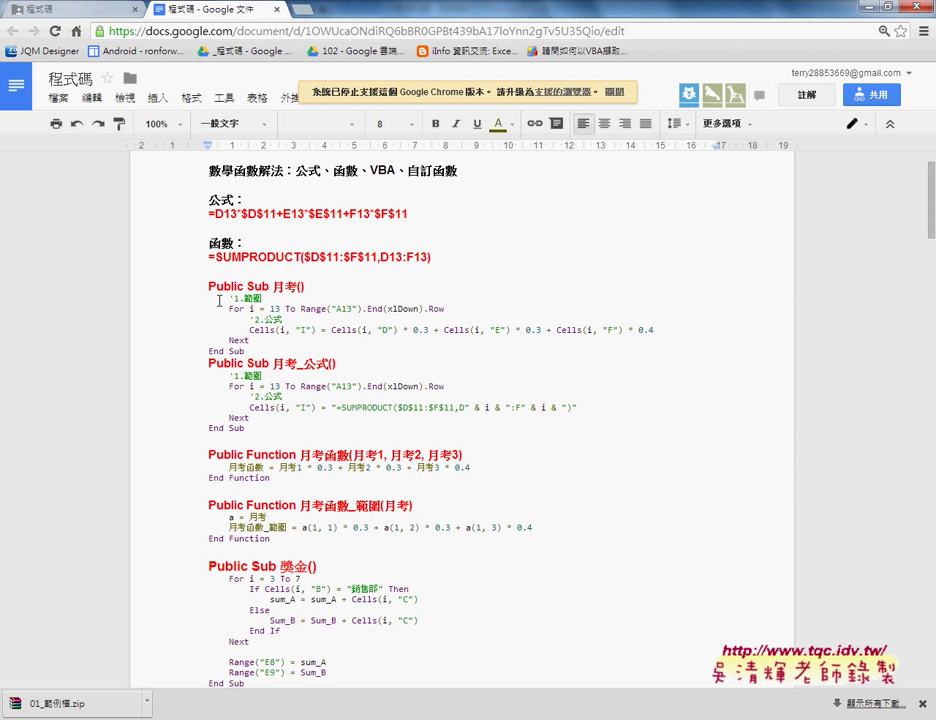
pyautogui.moveTo(208, 286); pyautogui.dragTo(254, 286)
pyautogui.moveTo(290, 323); pyautogui.dragTo(316, 550)
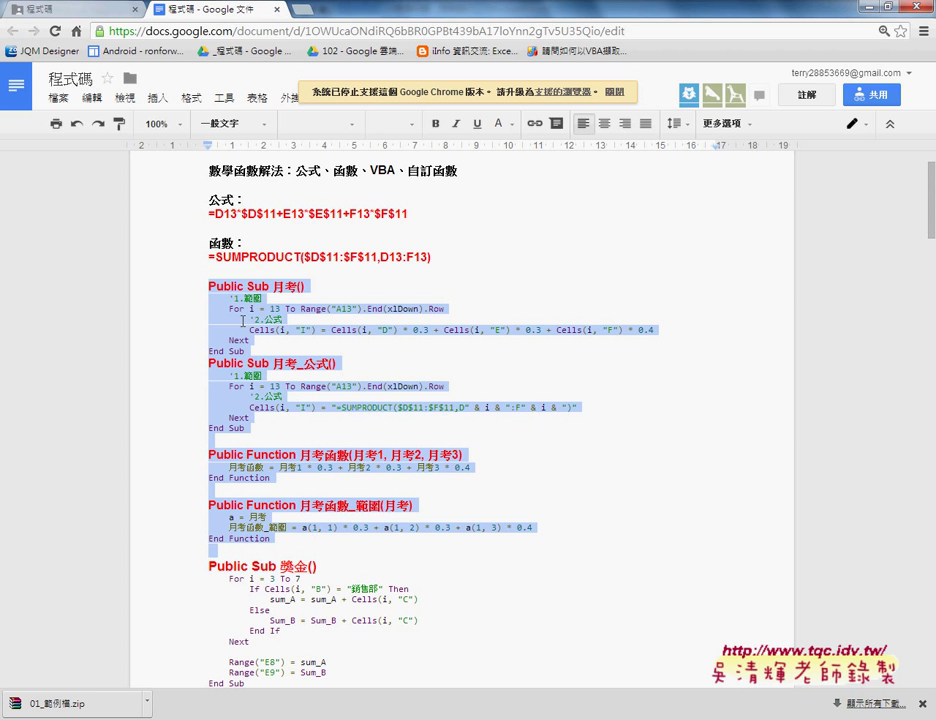
# - Highlight Sub 月考 and the 月考函數_範圍 function name, then select the whole code block
pyautogui.click(249, 286)
pyautogui.moveTo(252, 288); pyautogui.dragTo(297, 287)
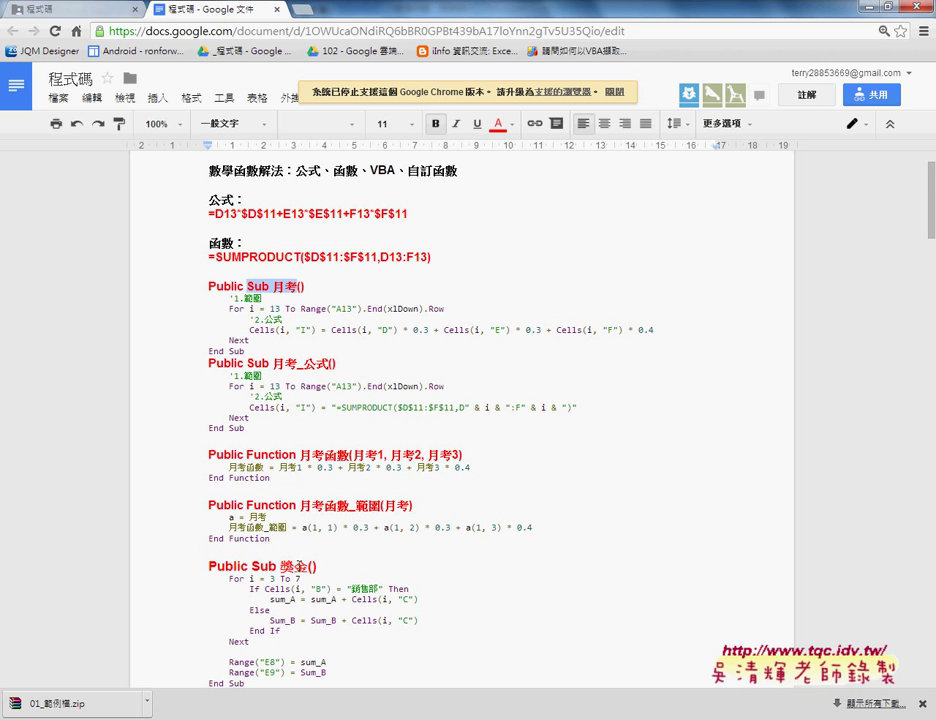
pyautogui.moveTo(300, 506); pyautogui.dragTo(353, 505)
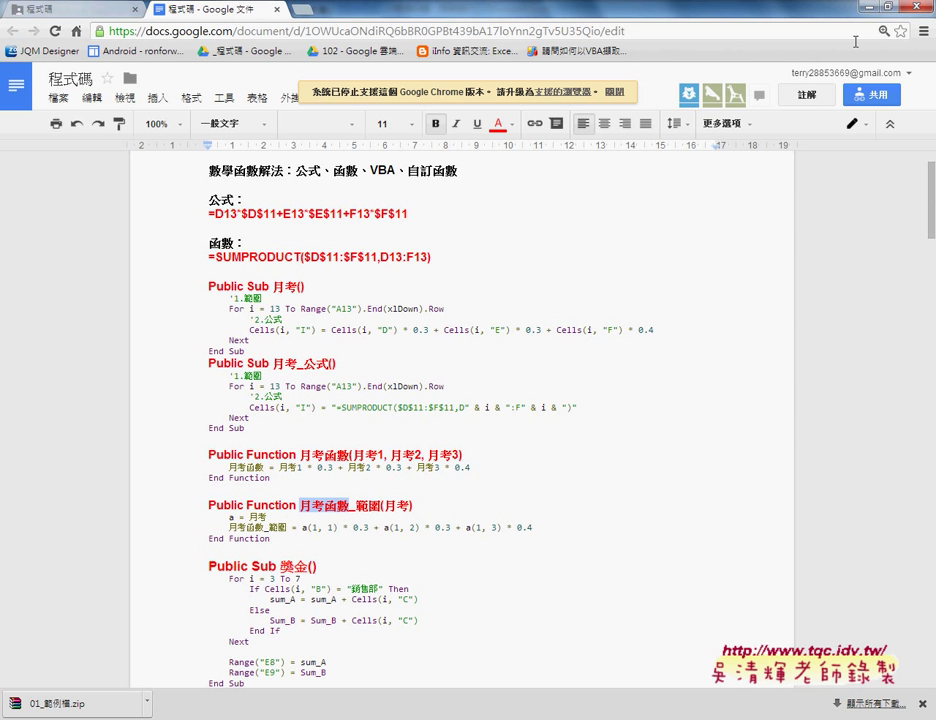
pyautogui.moveTo(208, 286); pyautogui.dragTo(289, 526)
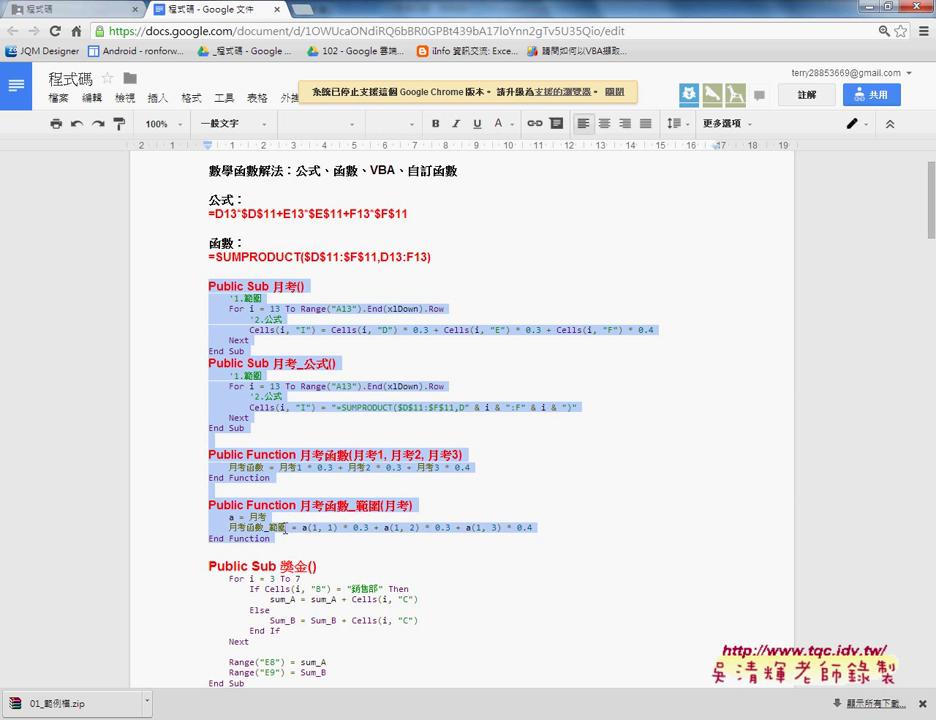
pyautogui.click(209, 390)
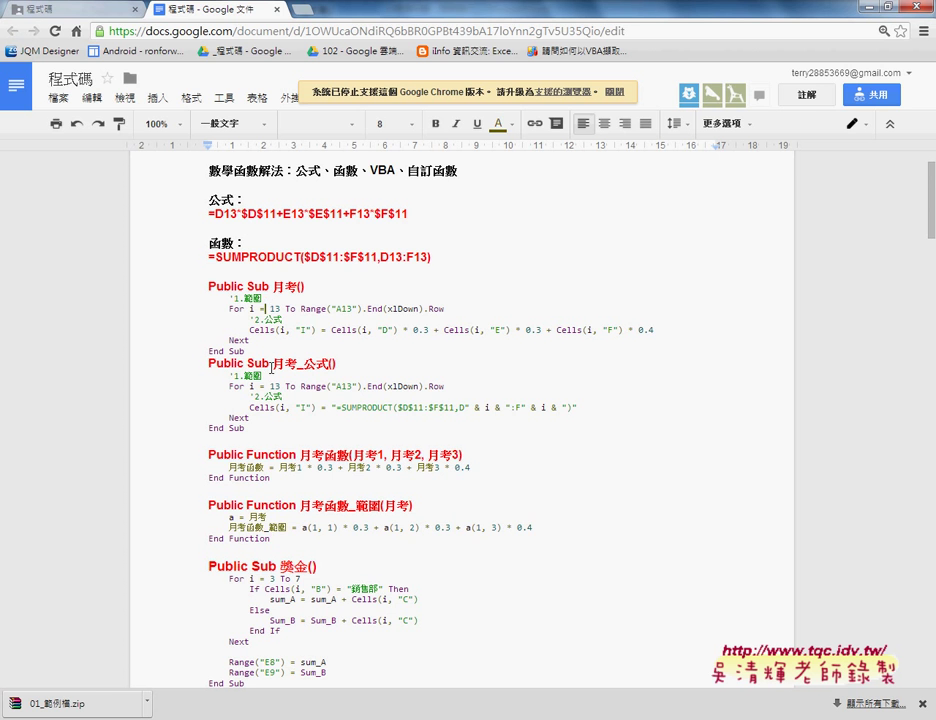
pyautogui.click(268, 455)
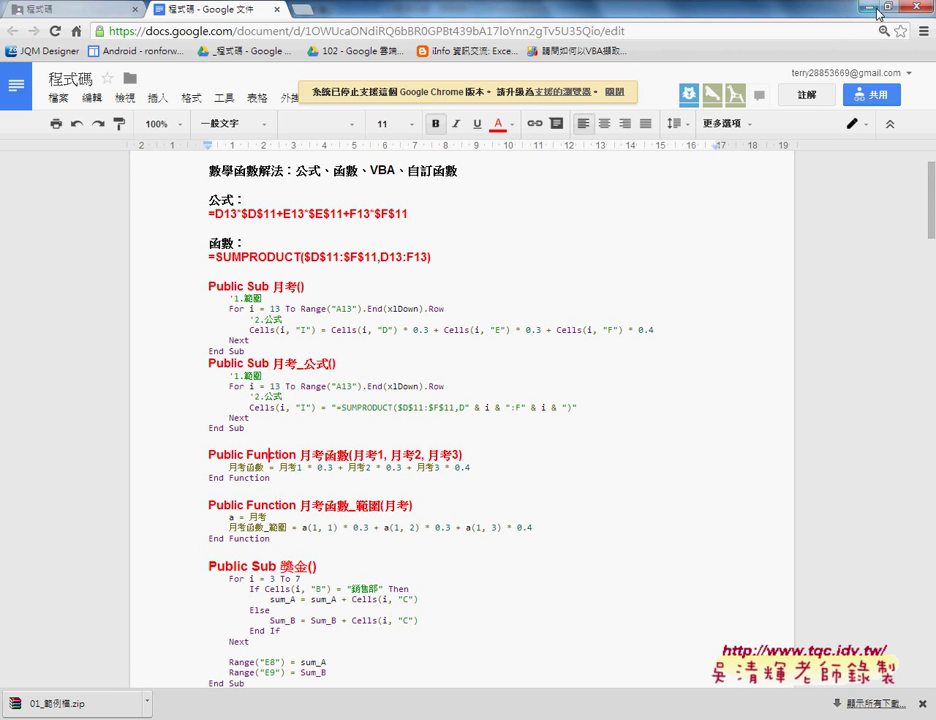
# - Minimize Chrome, look over the Module1 code in the VBA editor, and return to the Excel sheet
pyautogui.click(857, 14)
pyautogui.moveTo(221, 368); pyautogui.dragTo(234, 89)
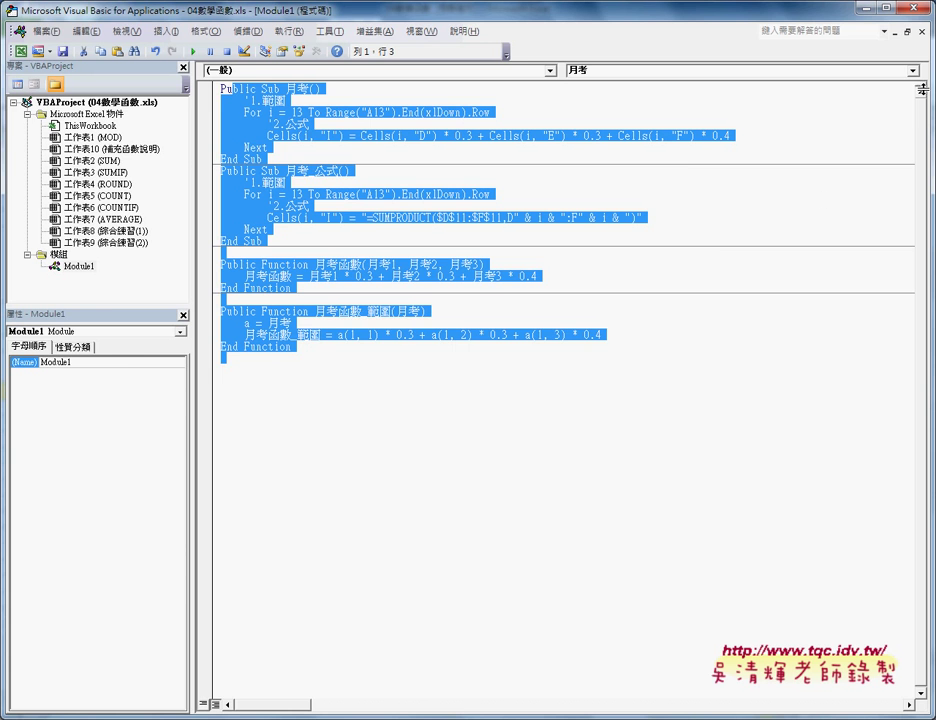
pyautogui.click(862, 7)
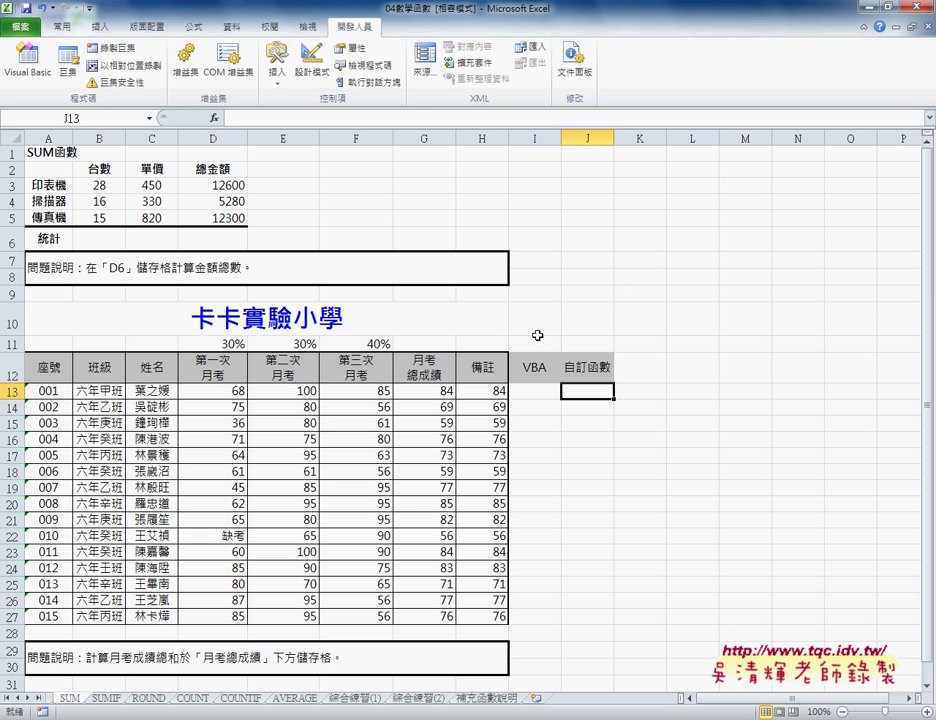
# - Glance at the Developer Insert controls, then bring up the Visual Basic editor with Module1
pyautogui.click(278, 62)
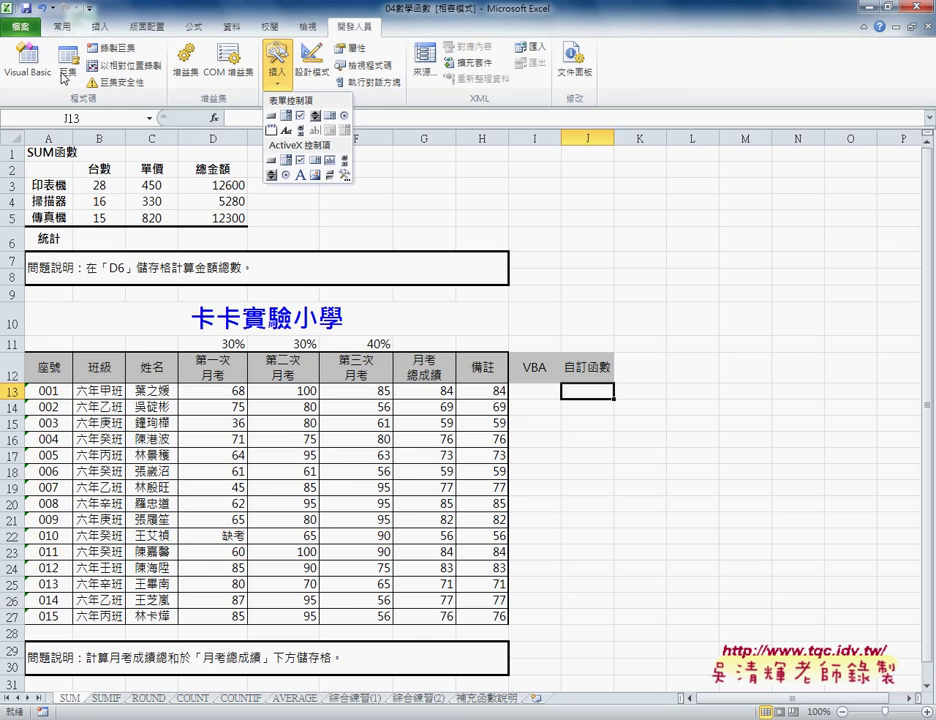
pyautogui.click(30, 58)
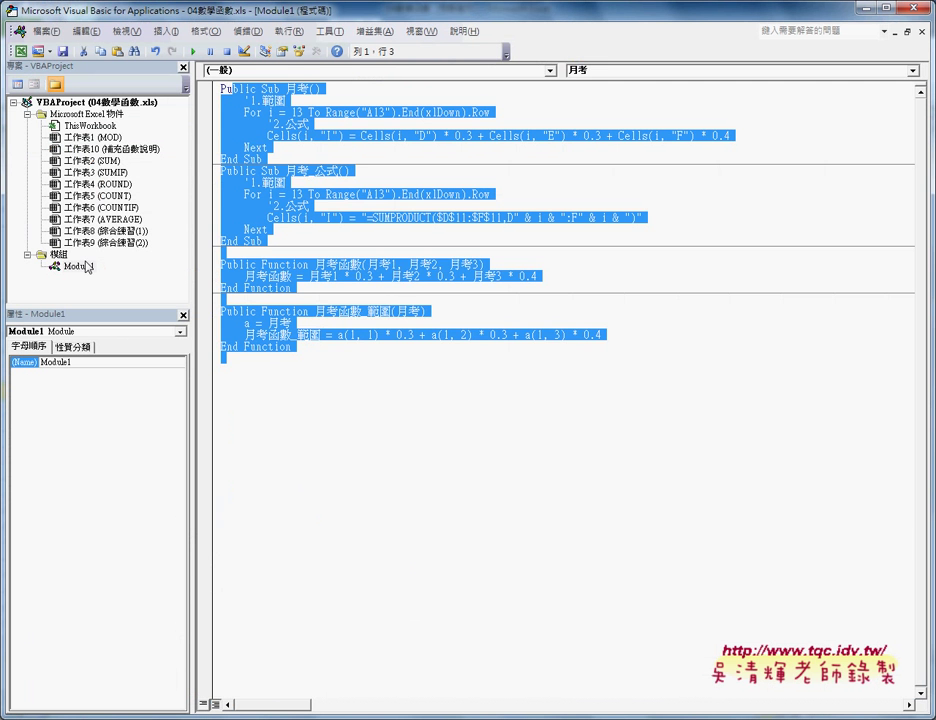
pyautogui.click(76, 266)
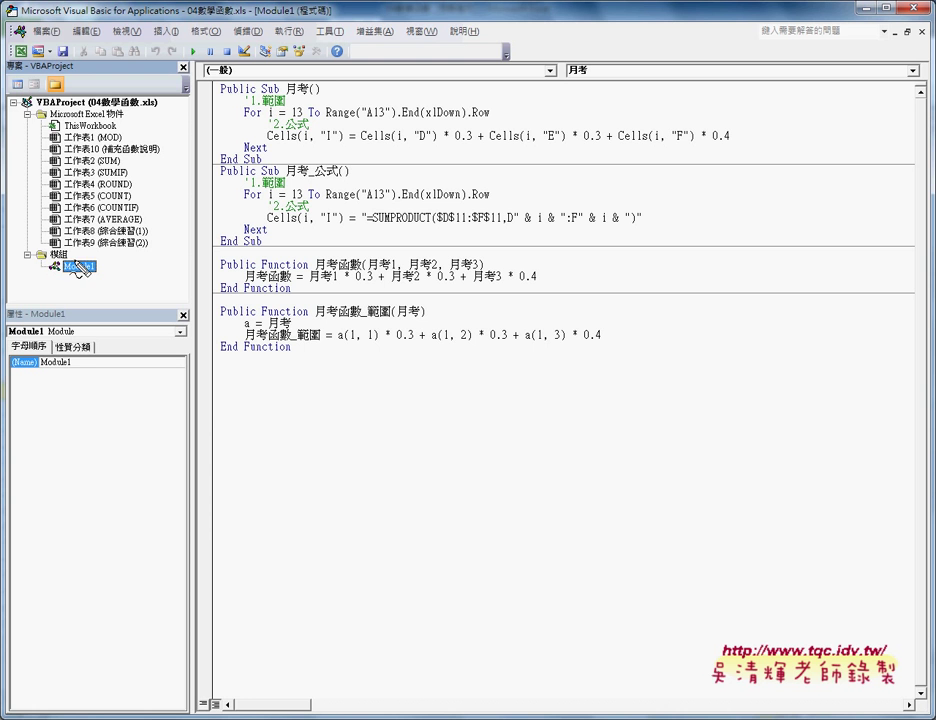
pyautogui.moveTo(80, 280); pyautogui.dragTo(41, 285)
pyautogui.moveTo(92, 247); pyautogui.dragTo(42, 262)
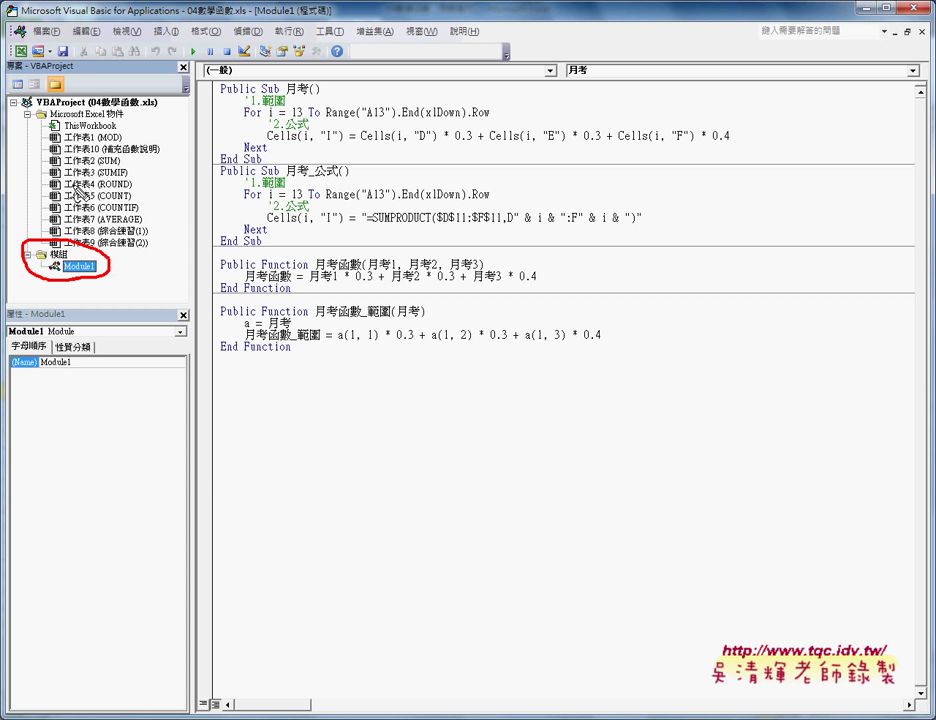
pyautogui.moveTo(358, 397)
pyautogui.mouseDown()
pyautogui.moveTo(270, 397)
pyautogui.moveTo(358, 418)
pyautogui.mouseUp()
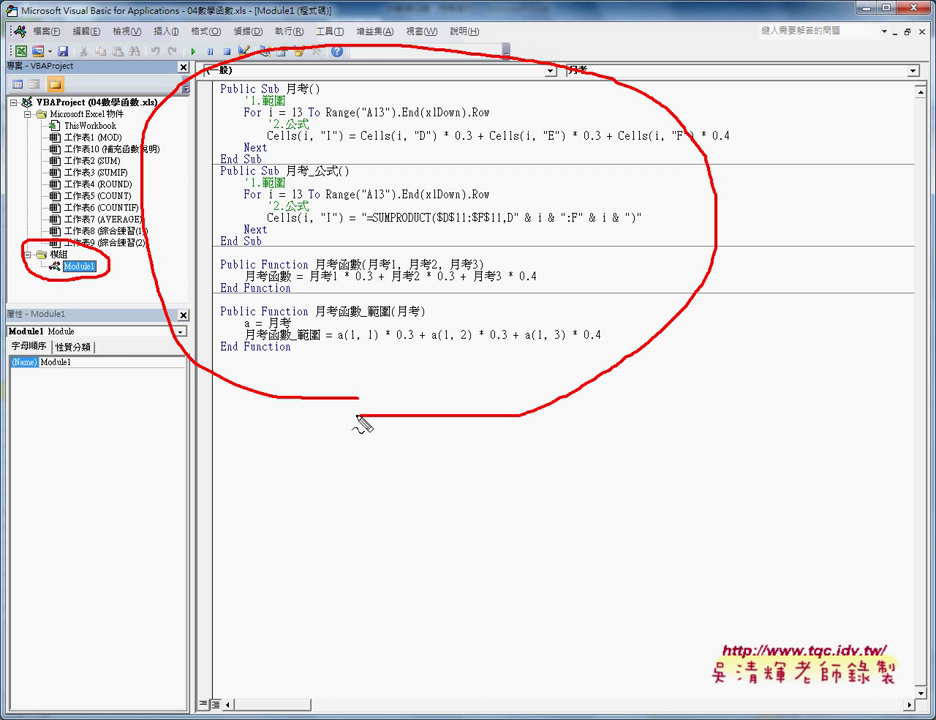
pyautogui.moveTo(92, 210); pyautogui.dragTo(127, 240)
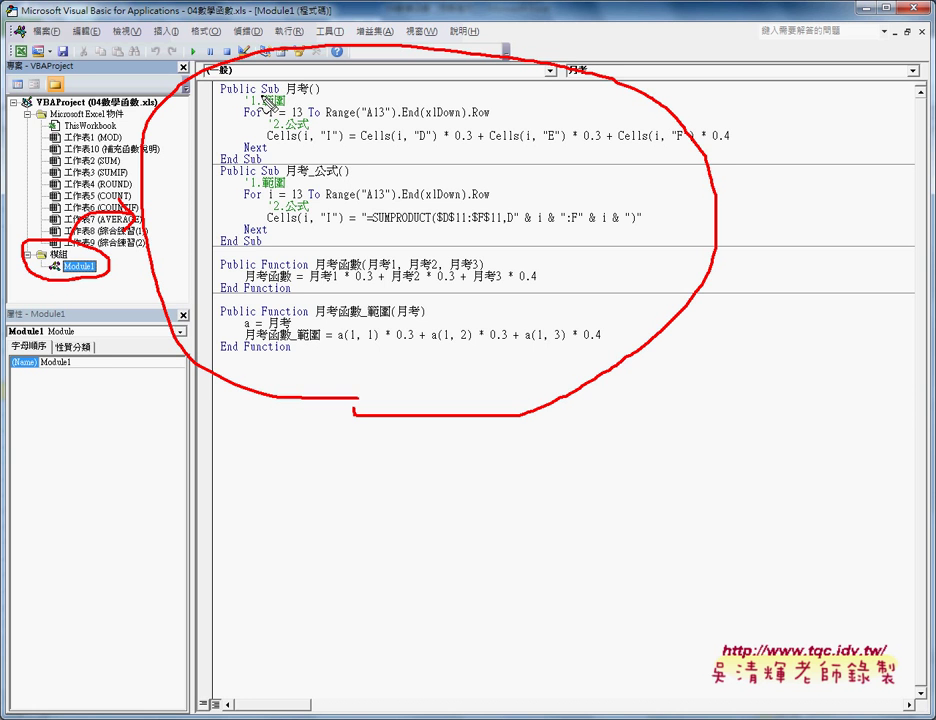
pyautogui.moveTo(258, 95); pyautogui.dragTo(280, 94)
pyautogui.moveTo(238, 166); pyautogui.dragTo(263, 164)
pyautogui.press('Escape')
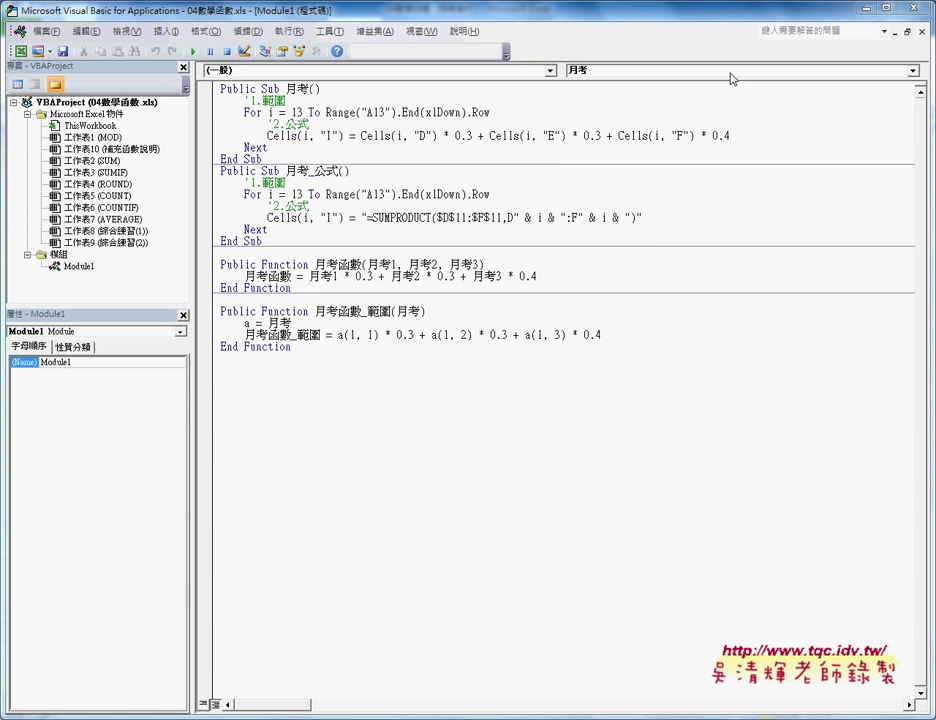
# - Back in Excel, check the SUMPRODUCT formula in H13, select I12, and show the Insert controls gallery
pyautogui.click(873, 12)
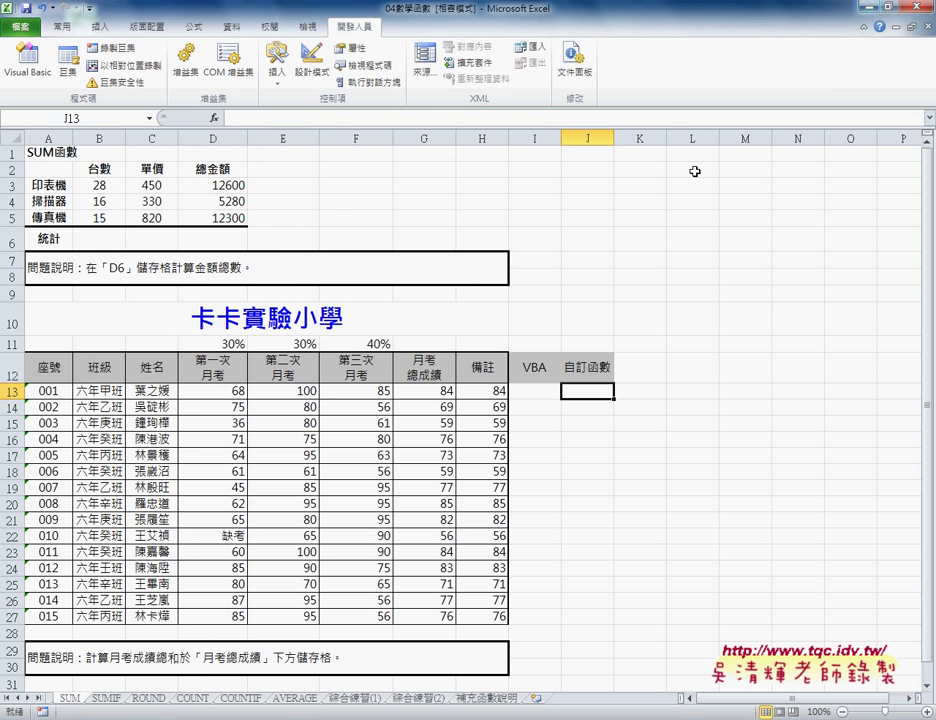
pyautogui.click(537, 370)
pyautogui.click(535, 395)
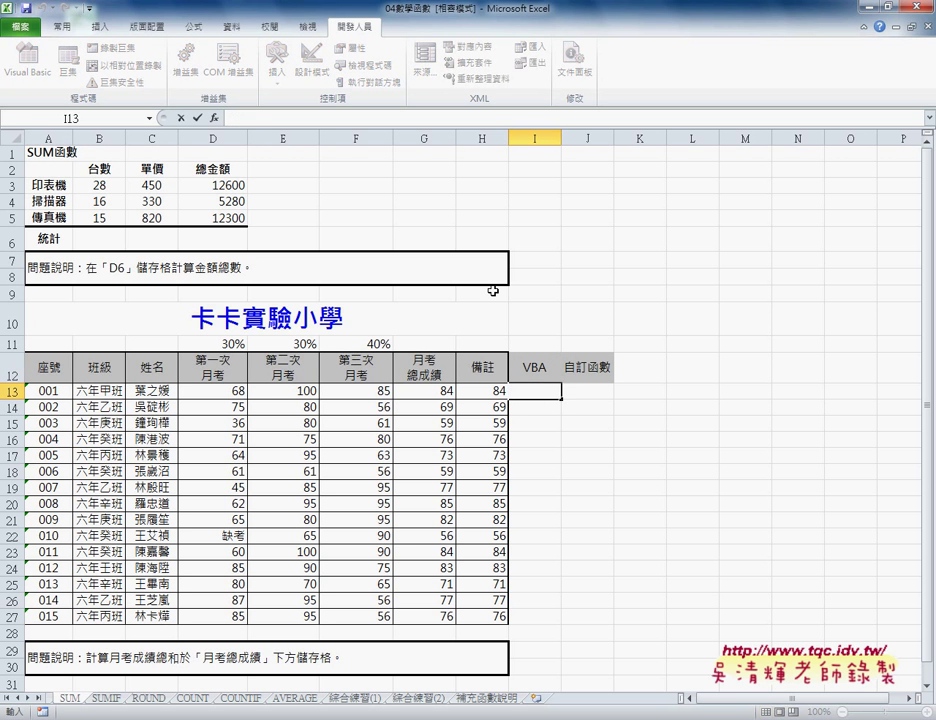
pyautogui.press('Left')
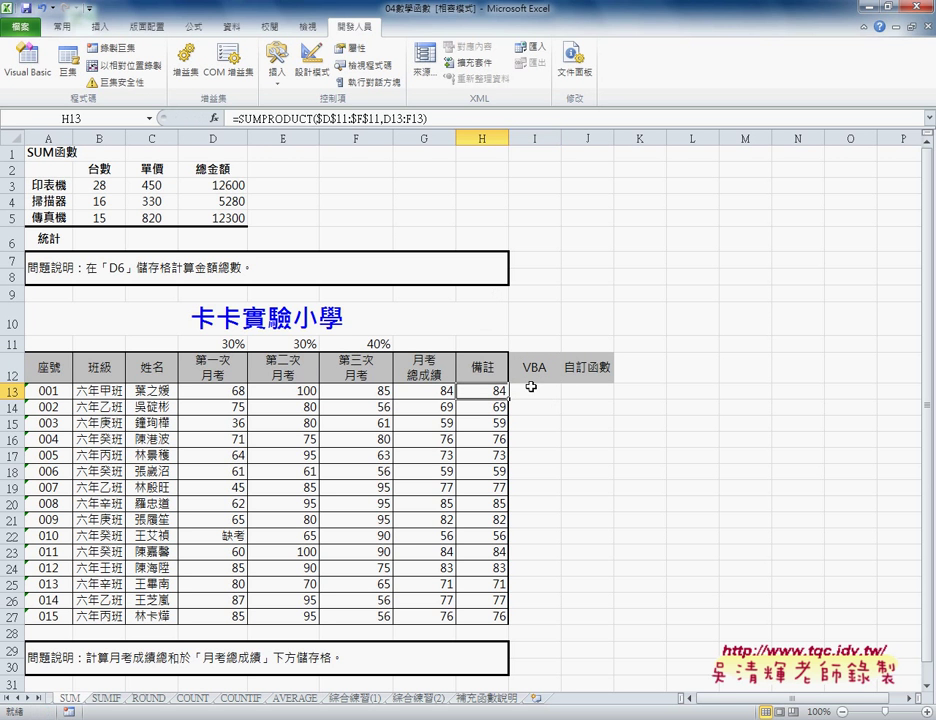
pyautogui.press('Right')
pyautogui.click(538, 367)
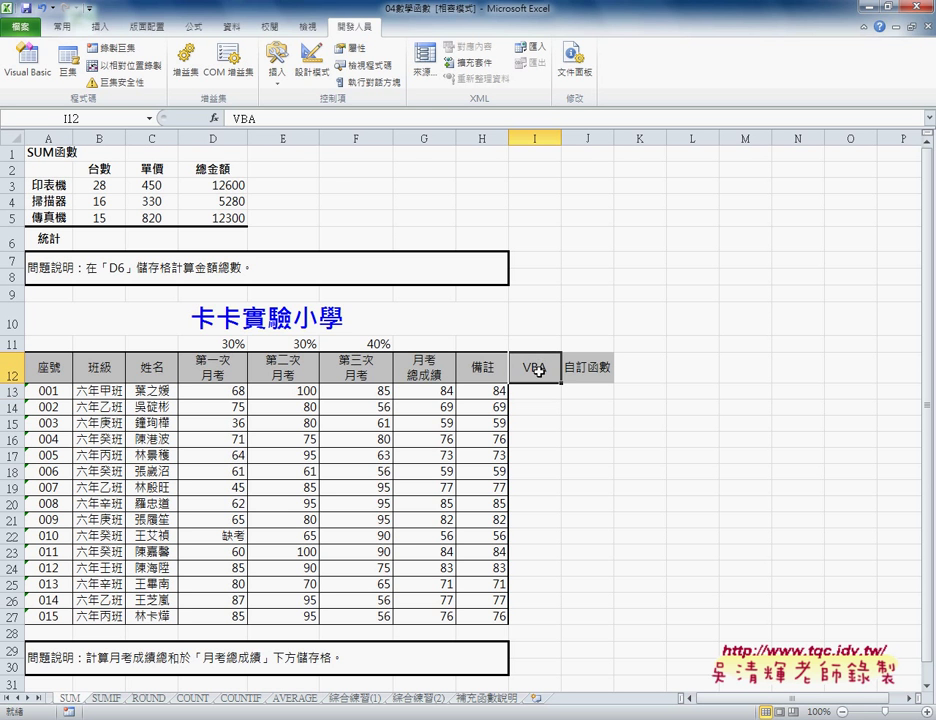
pyautogui.click(275, 72)
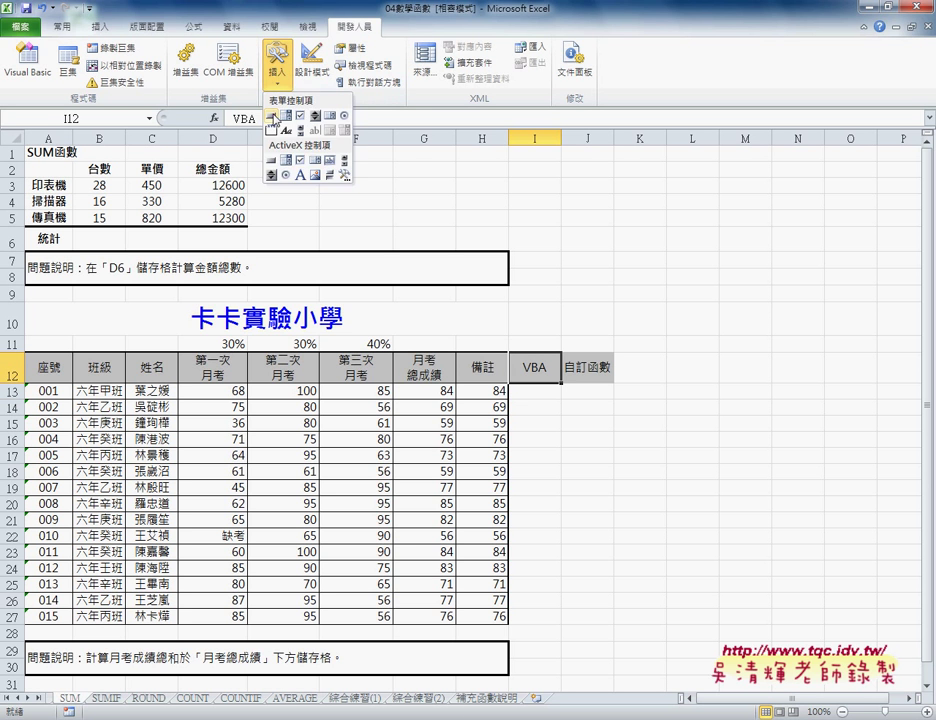
# - Draw a Form Control button above cell I12, assign it the 月考 macro, and start editing its caption
pyautogui.click(271, 116)
pyautogui.moveTo(507, 315); pyautogui.dragTo(563, 337)
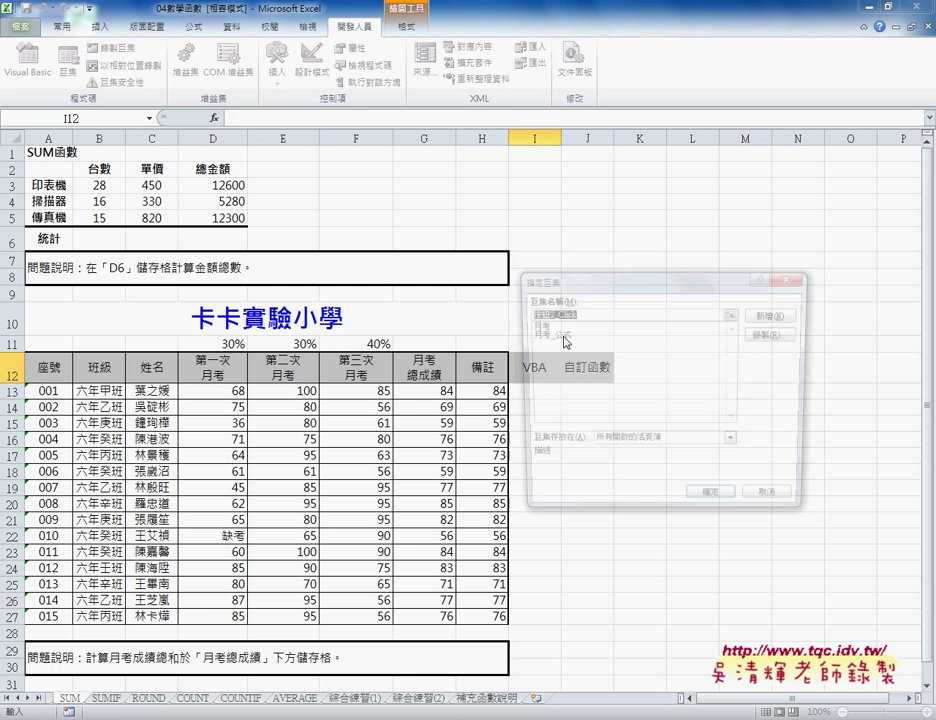
pyautogui.click(536, 325)
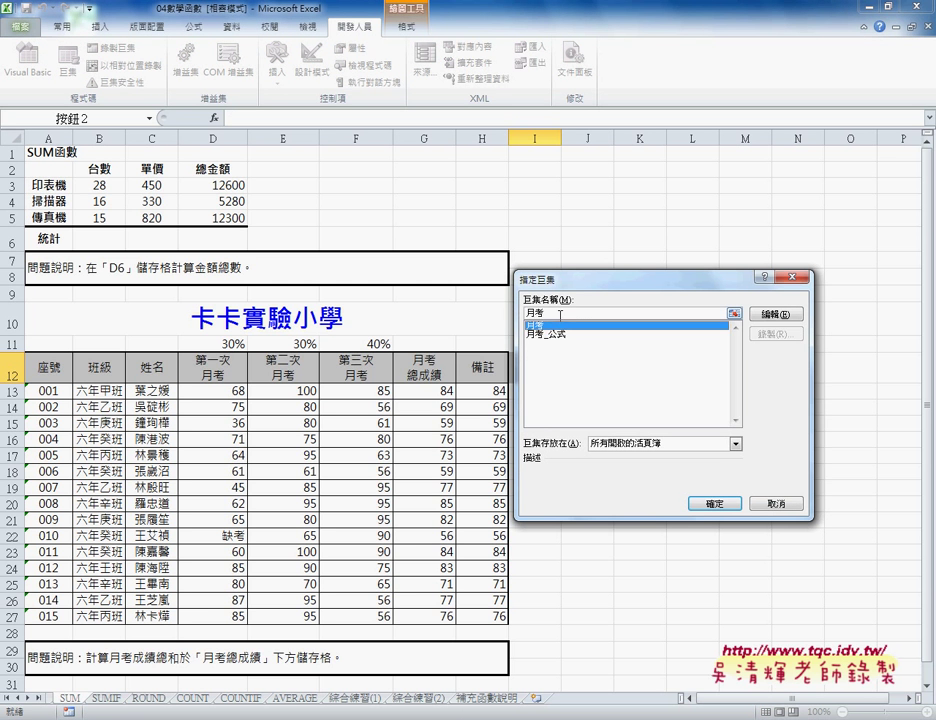
pyautogui.rightClick(536, 313)
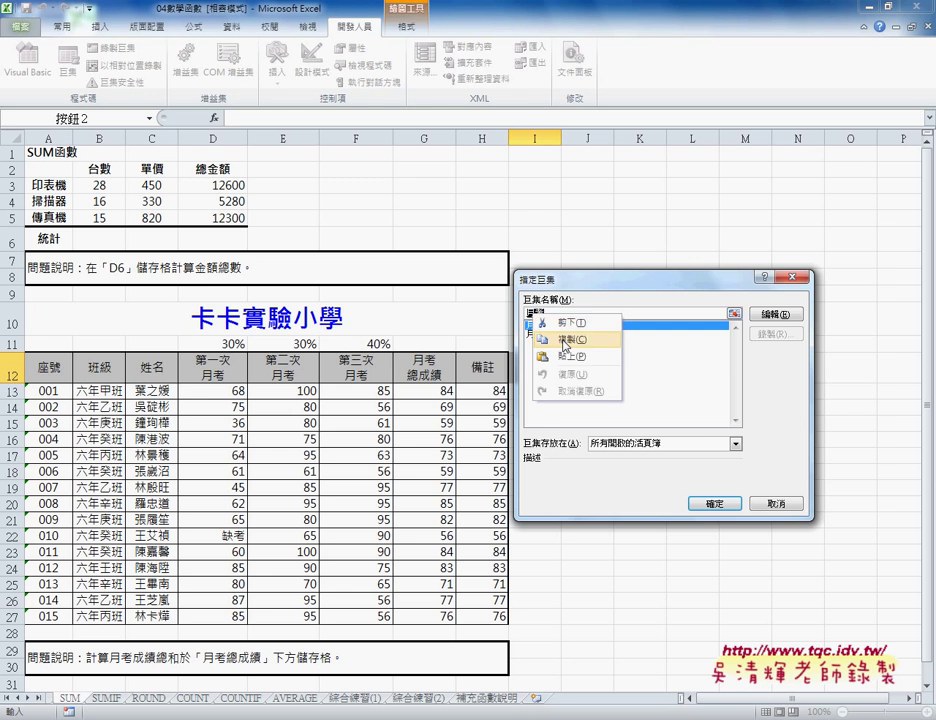
pyautogui.click(560, 334)
pyautogui.moveTo(578, 283); pyautogui.dragTo(648, 267)
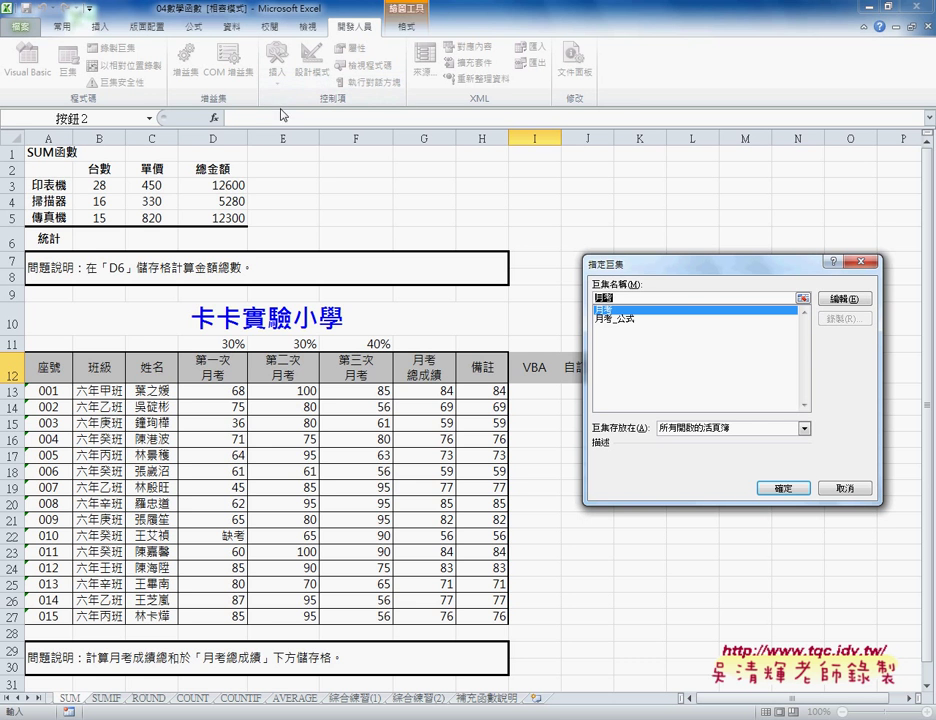
pyautogui.rightClick(606, 299)
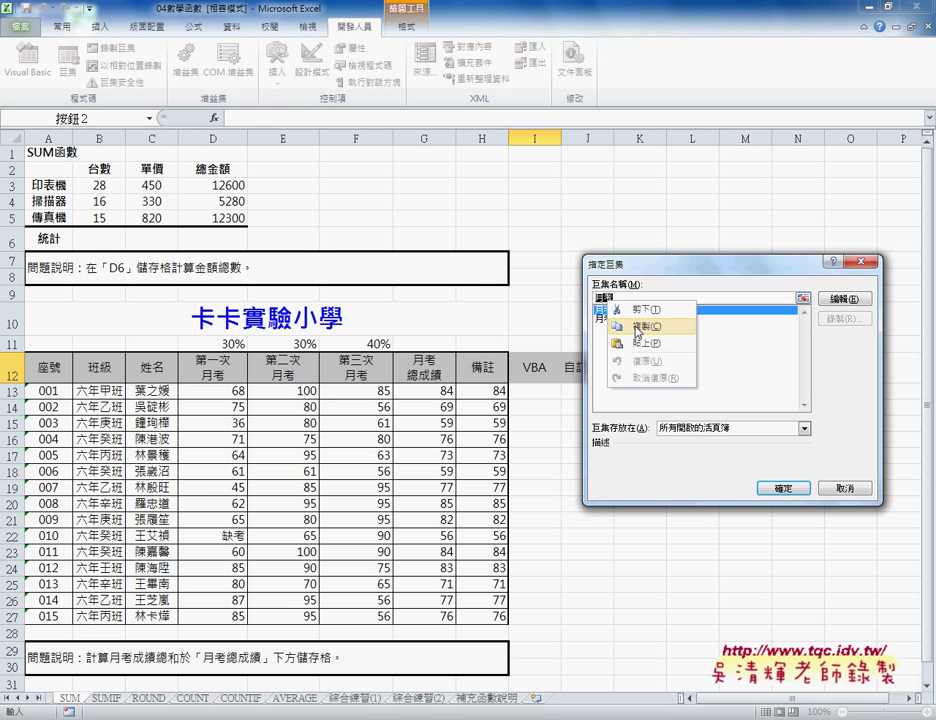
pyautogui.click(638, 327)
pyautogui.click(785, 488)
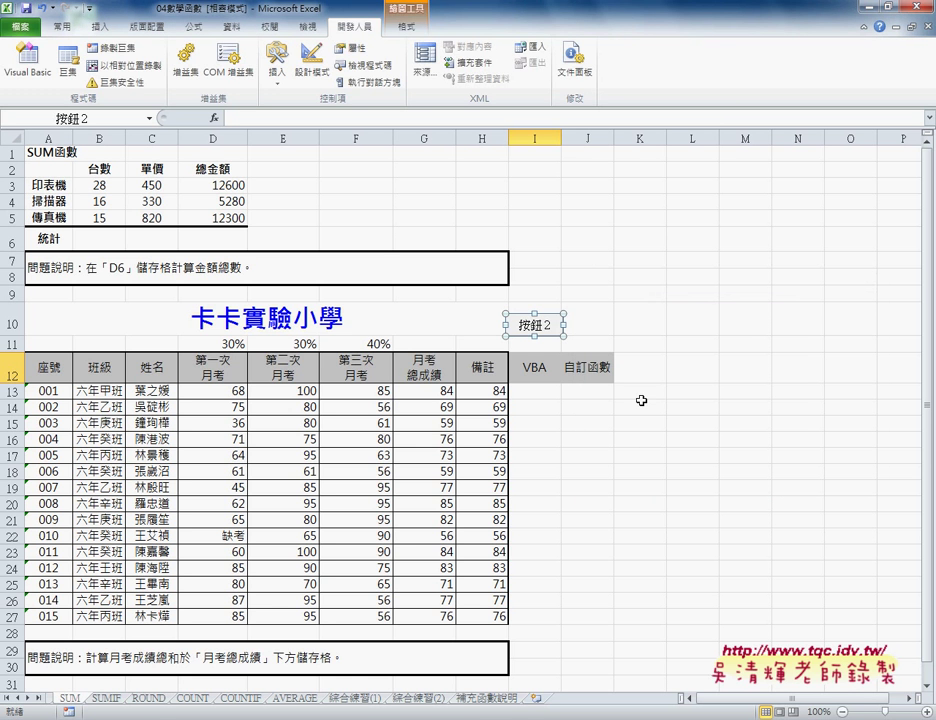
pyautogui.click(525, 327)
# - Caption the button 月考, then select I13:I27 and run it to fill totals like 84.4 and 68.9
pyautogui.press('Delete')
pyautogui.press('Delete')
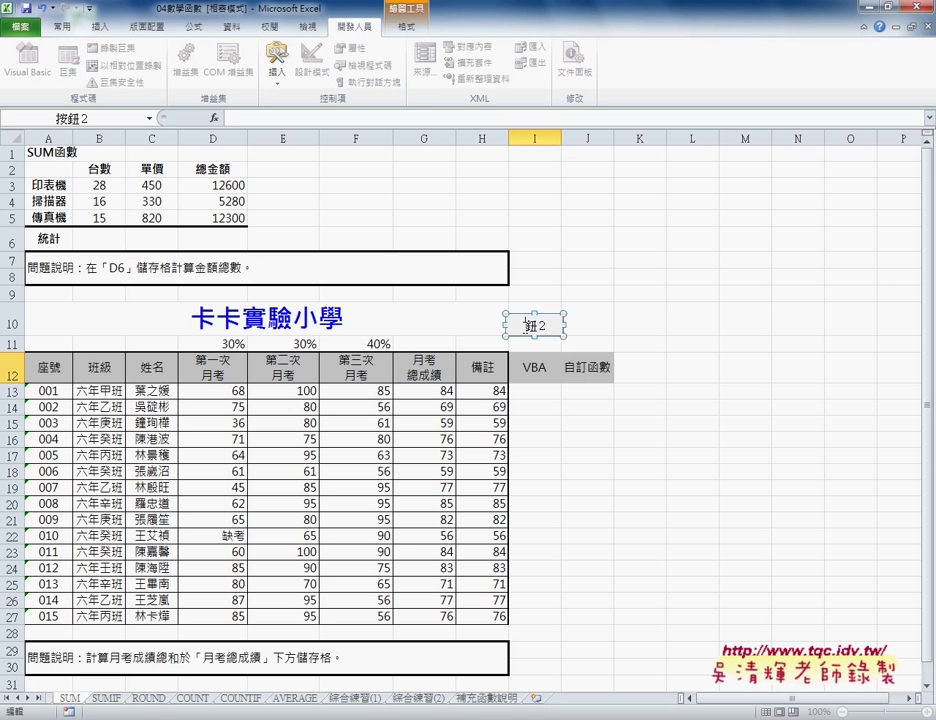
pyautogui.press('Delete')
pyautogui.press('Delete')
pyautogui.write('月考')
pyautogui.click(629, 328)
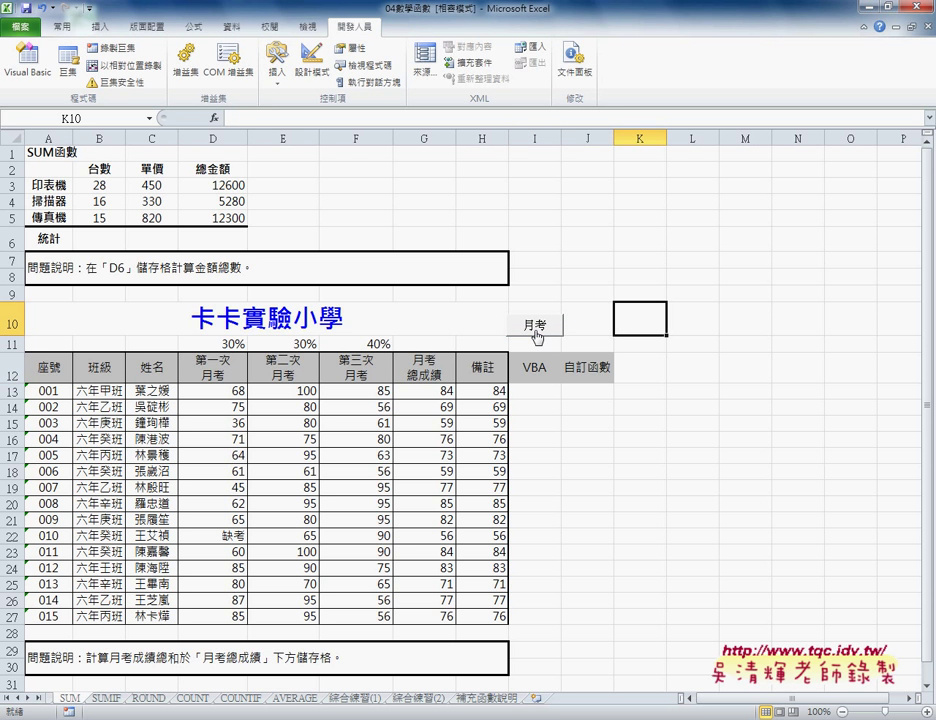
pyautogui.moveTo(537, 393); pyautogui.dragTo(540, 619)
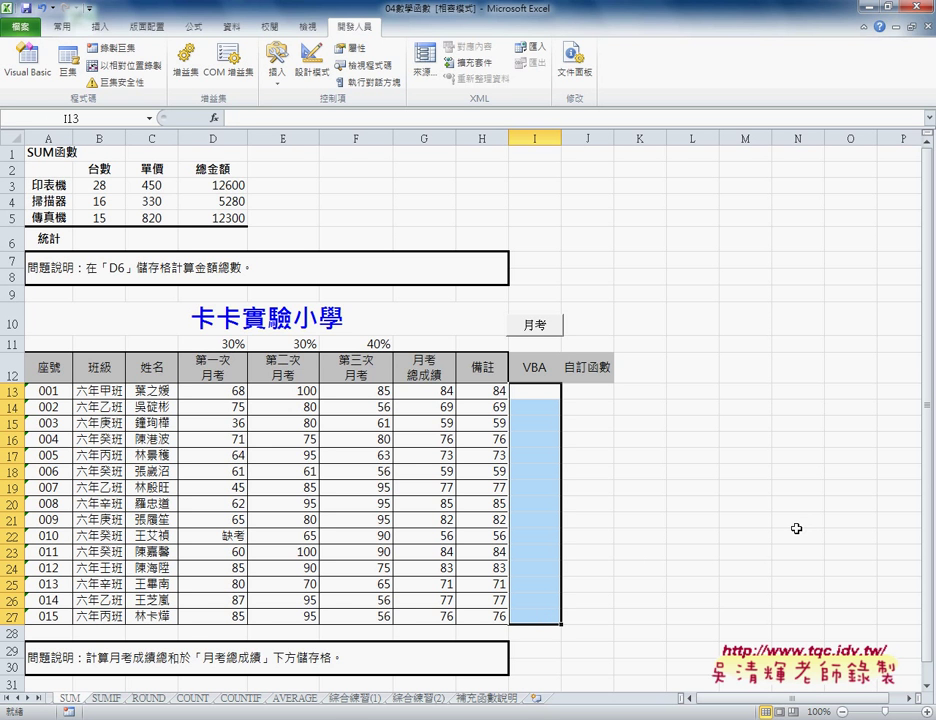
pyautogui.click(537, 330)
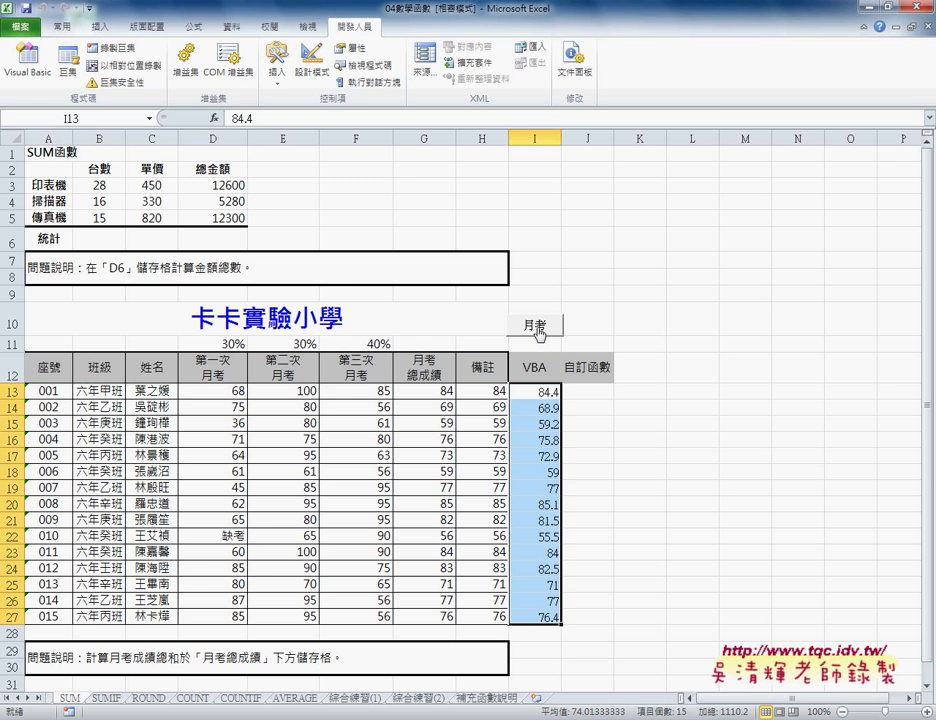
# - Set I13:I27 to zero decimal places with Decrease Decimal, then delete the totals
pyautogui.moveTo(538, 389); pyautogui.dragTo(545, 617)
pyautogui.click(46, 25)
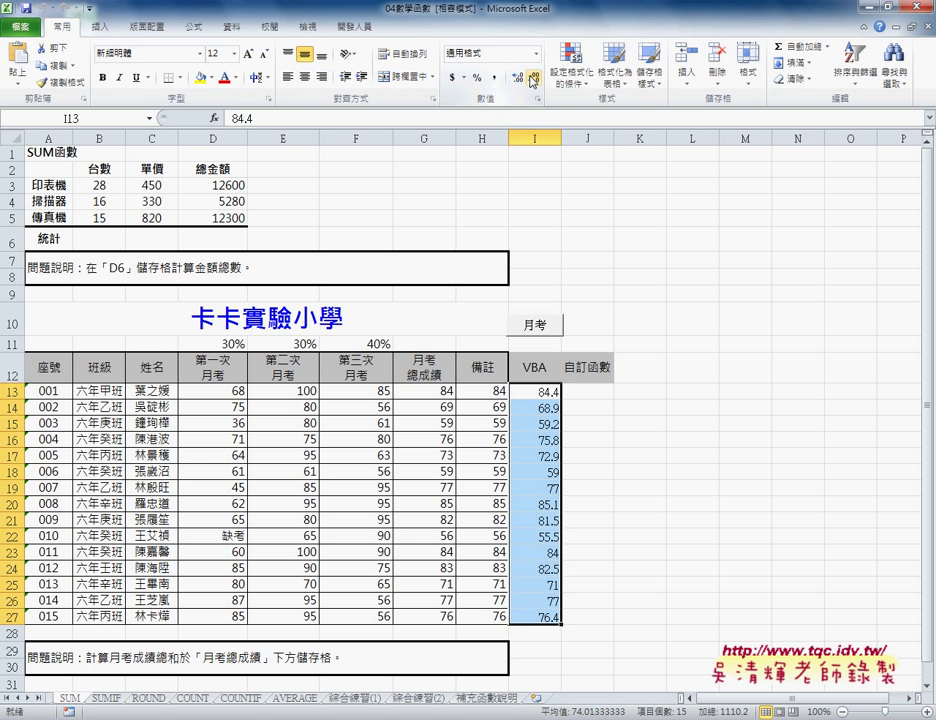
pyautogui.click(533, 77)
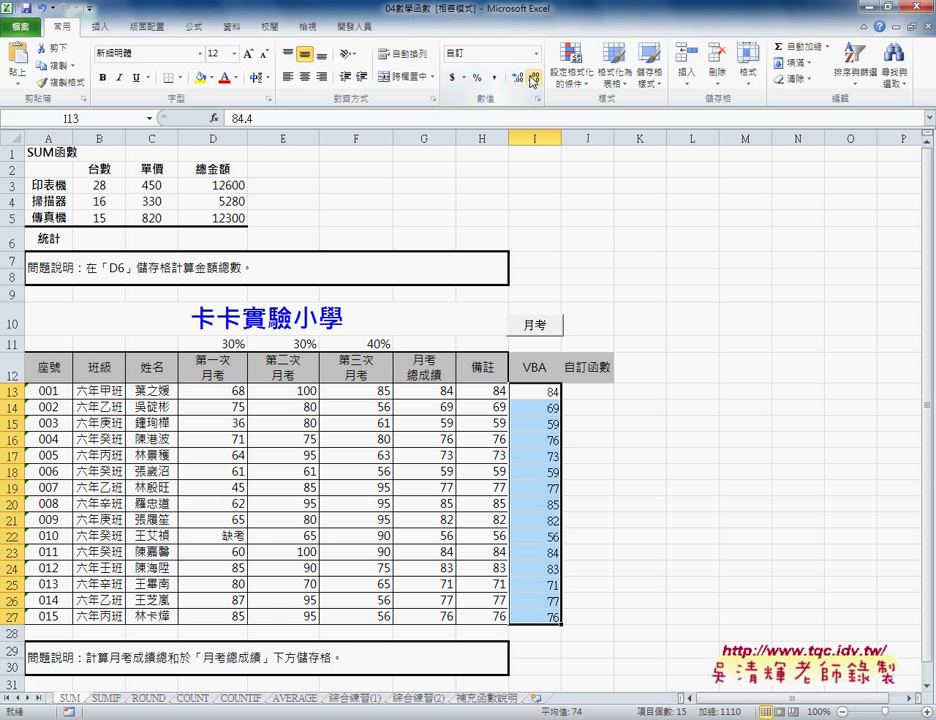
pyautogui.press('Delete')
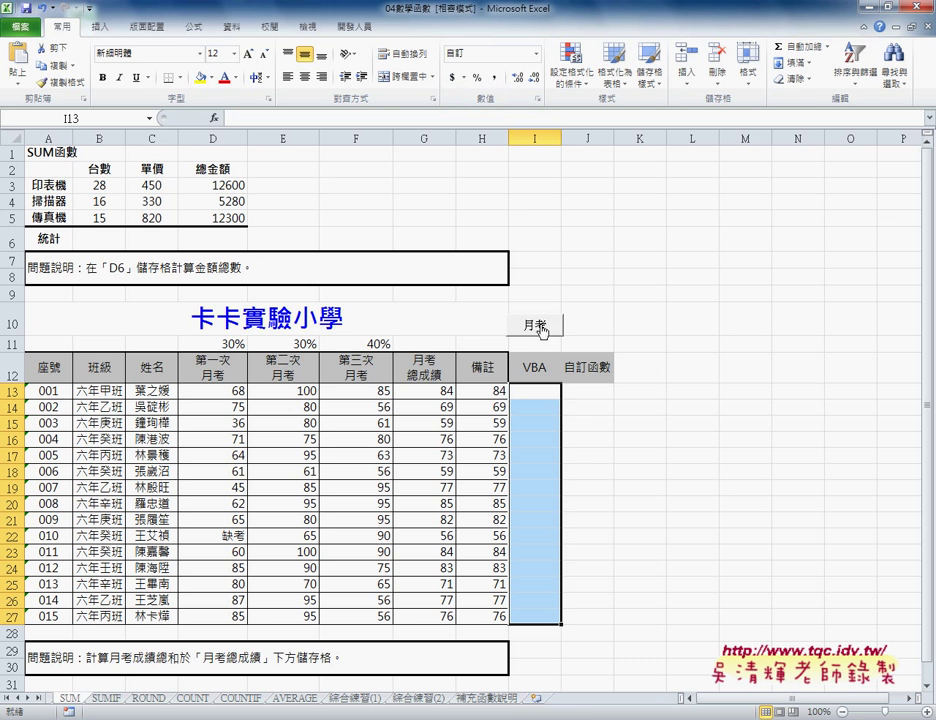
# - Run the 月考 button again so I13:I27 refills with whole numbers like 84, 69 and 59
pyautogui.click(542, 331)
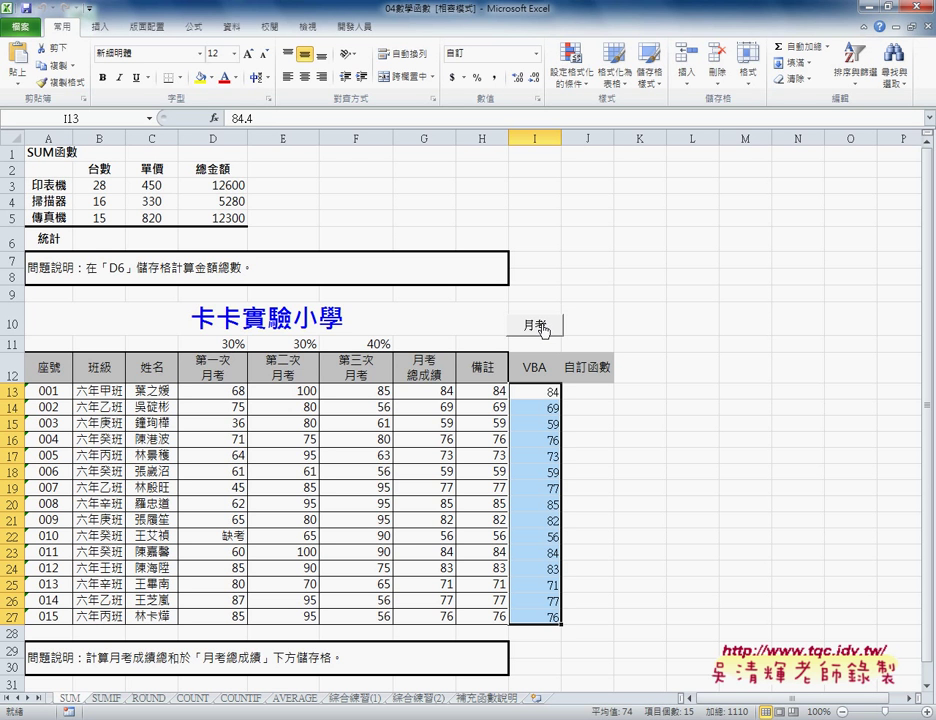
pyautogui.click(544, 328)
pyautogui.moveTo(528, 338)
pyautogui.mouseDown()
pyautogui.moveTo(500, 325)
pyautogui.moveTo(555, 350)
pyautogui.mouseUp()
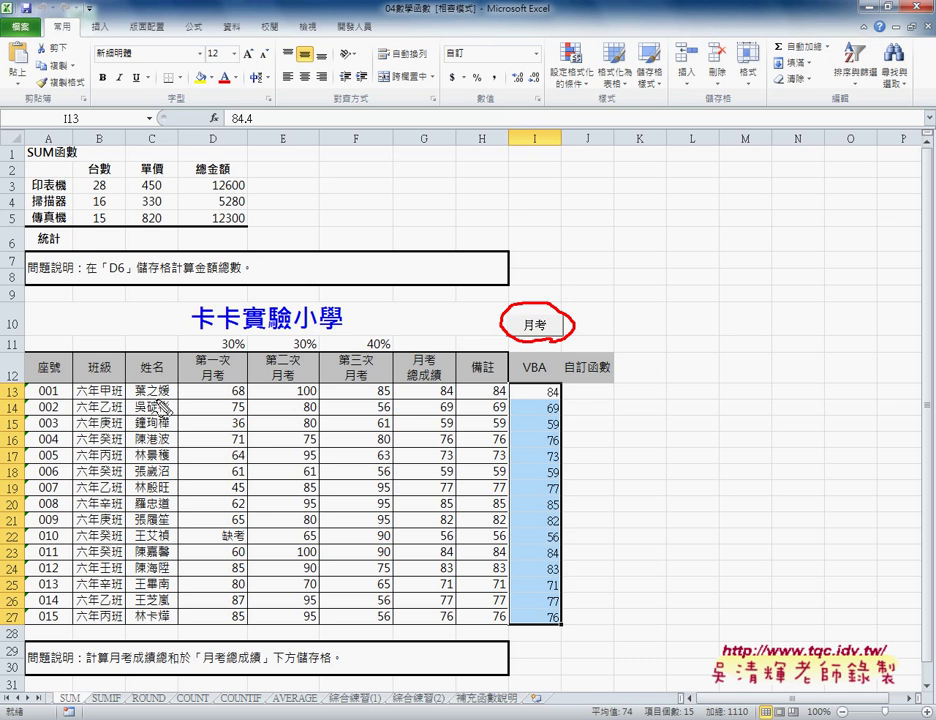
pyautogui.moveTo(5, 382); pyautogui.dragTo(42, 380)
pyautogui.moveTo(8, 624); pyautogui.dragTo(45, 623)
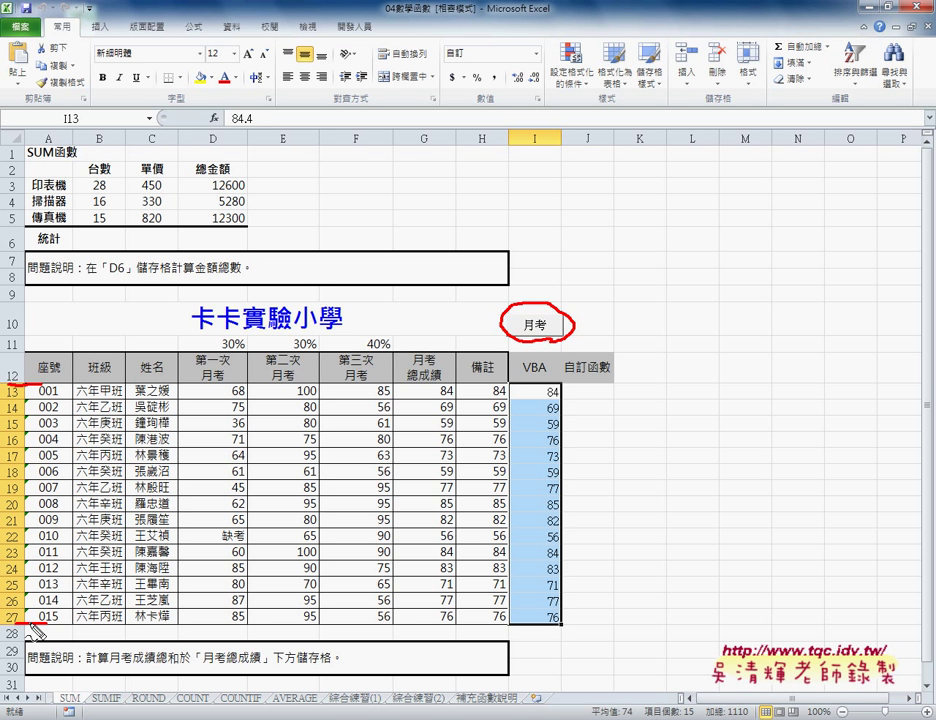
pyautogui.moveTo(52, 382); pyautogui.dragTo(46, 440)
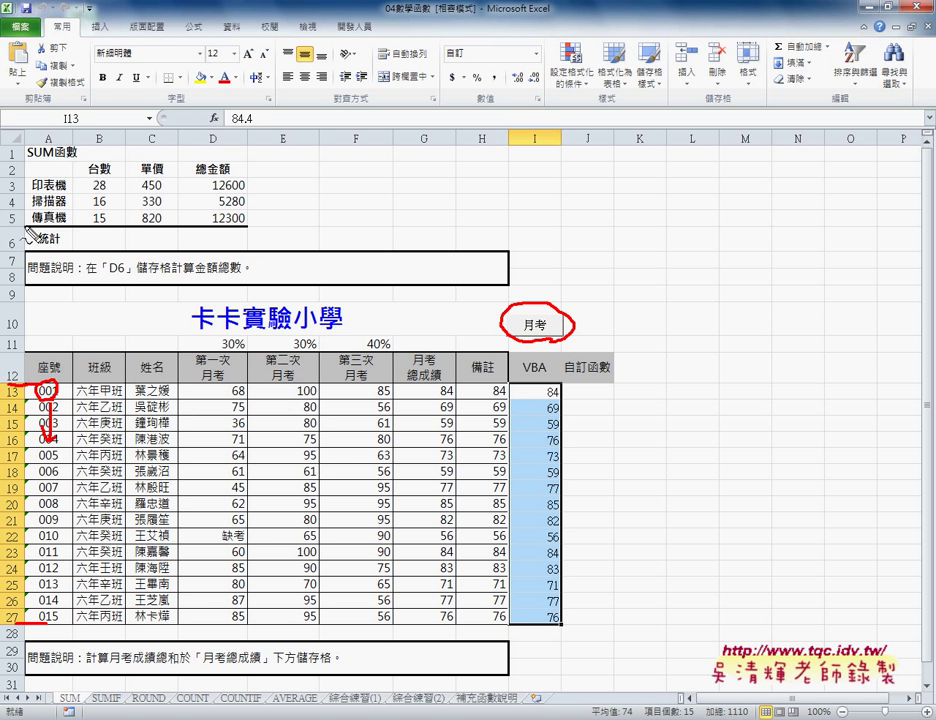
pyautogui.moveTo(225, 152); pyautogui.dragTo(212, 128)
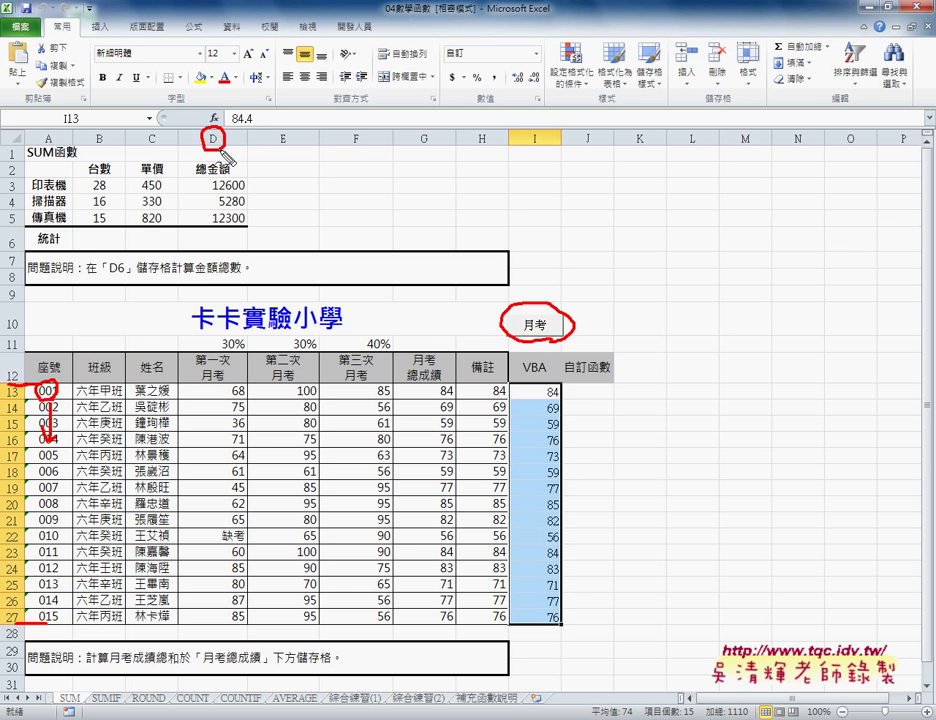
pyautogui.moveTo(285, 128); pyautogui.dragTo(292, 158)
pyautogui.moveTo(362, 132); pyautogui.dragTo(352, 152)
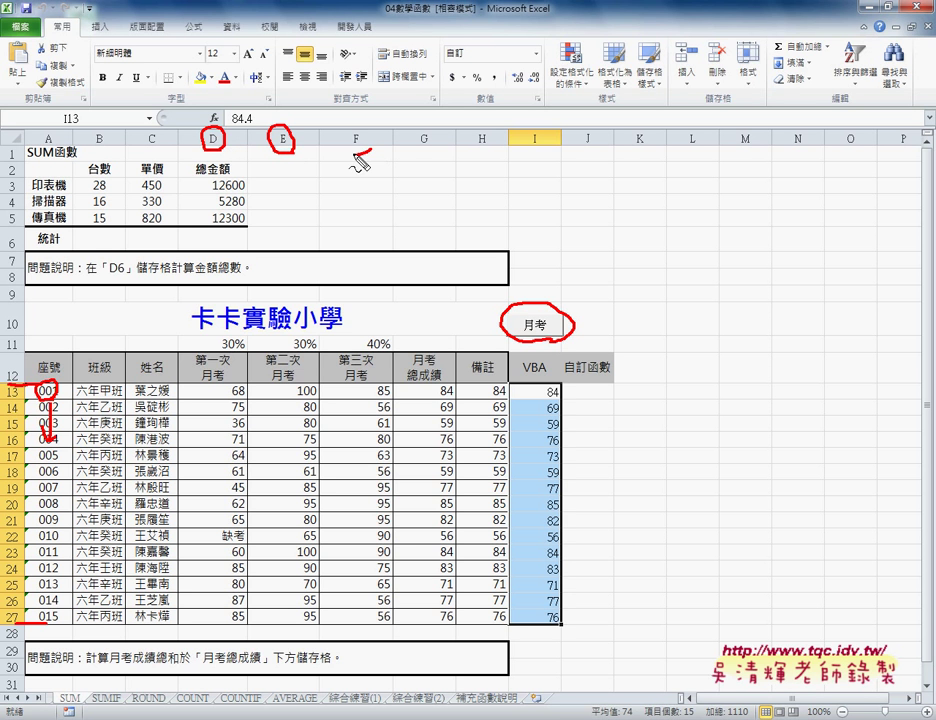
pyautogui.moveTo(239, 137)
pyautogui.mouseDown()
pyautogui.moveTo(229, 150)
pyautogui.moveTo(247, 144)
pyautogui.moveTo(259, 161)
pyautogui.moveTo(306, 156)
pyautogui.mouseUp()
pyautogui.click(252, 157)
pyautogui.moveTo(306, 143)
pyautogui.mouseDown()
pyautogui.moveTo(297, 156)
pyautogui.moveTo(342, 148)
pyautogui.moveTo(335, 156)
pyautogui.moveTo(374, 159)
pyautogui.moveTo(396, 149)
pyautogui.moveTo(417, 165)
pyautogui.mouseUp()
pyautogui.click(322, 156)
pyautogui.click(405, 157)
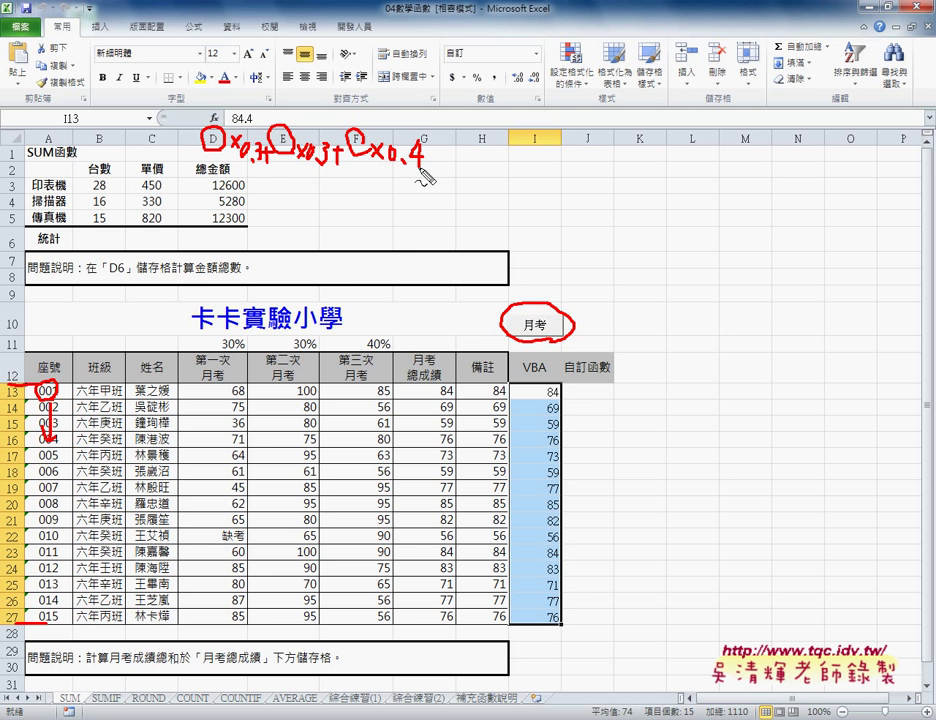
pyautogui.moveTo(182, 191); pyautogui.dragTo(437, 190)
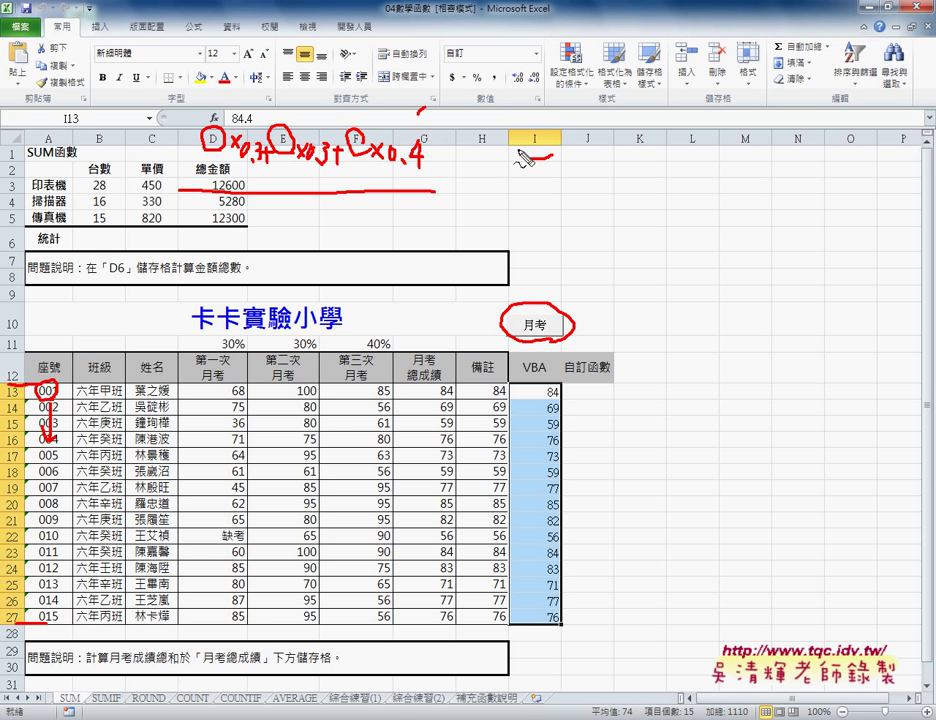
pyautogui.moveTo(528, 128); pyautogui.dragTo(520, 156)
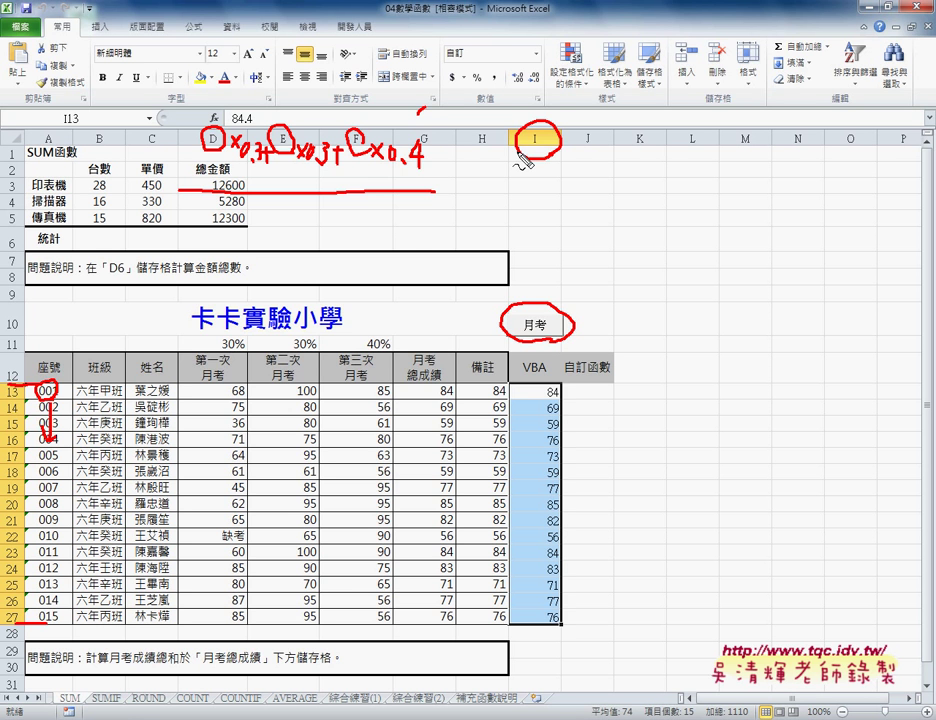
pyautogui.press('Escape')
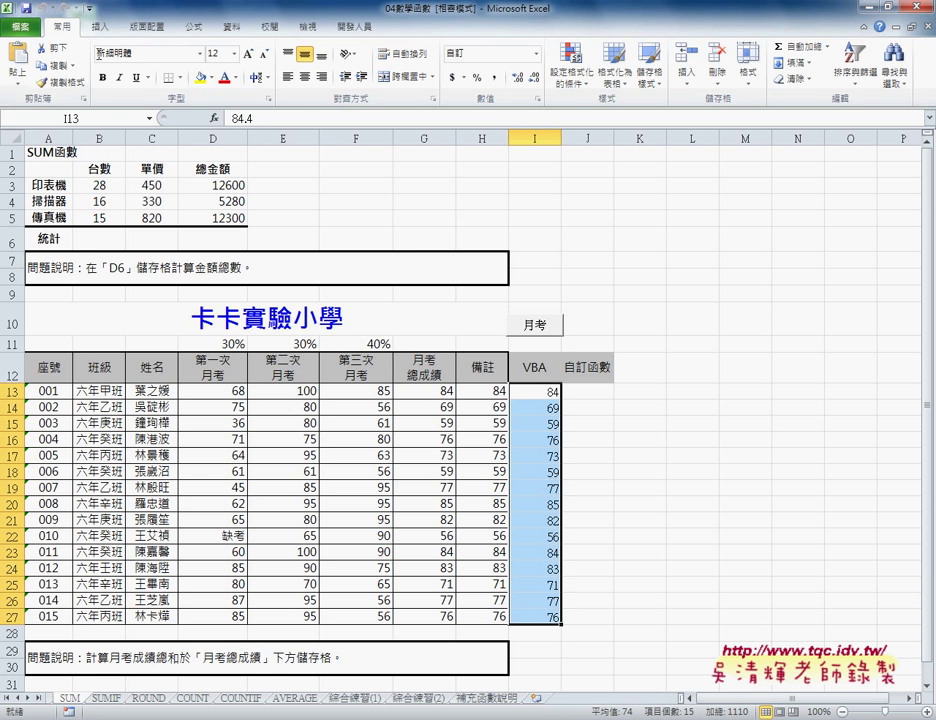
# - Open the Visual Basic editor from the Developer tab and go to the 月考 macro
pyautogui.click(354, 26)
pyautogui.click(44, 74)
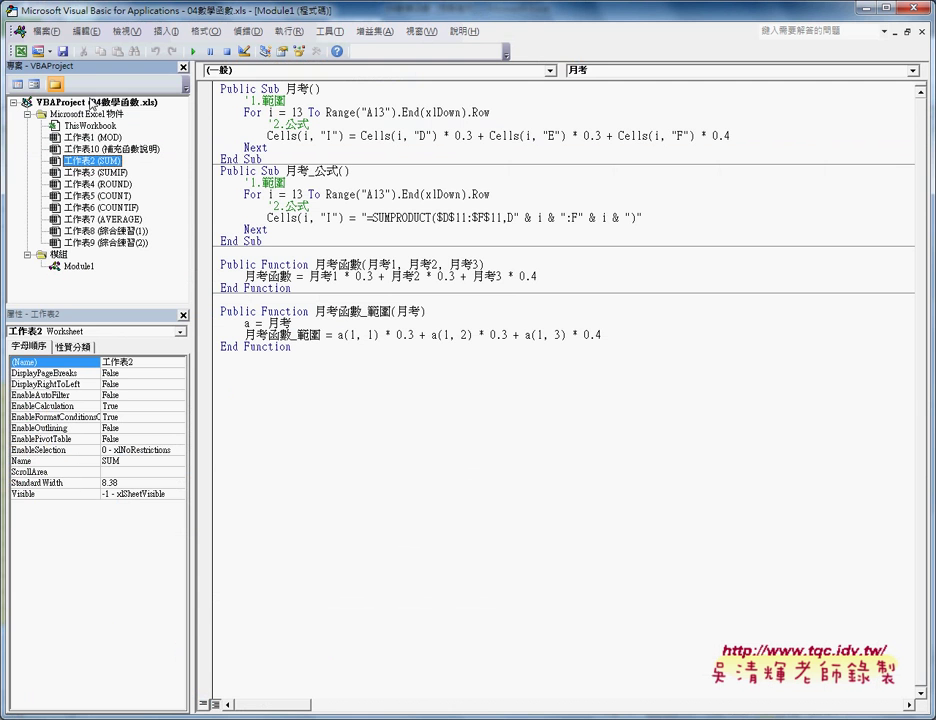
pyautogui.click(298, 141)
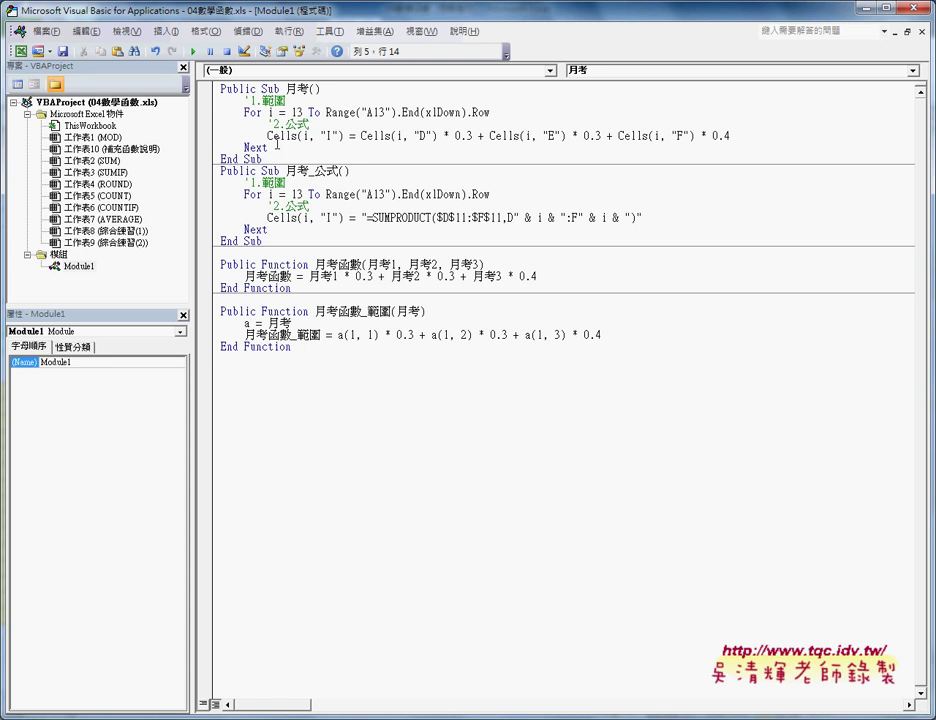
# - Highlight For, the start row 13, Range("A13") and .End(xlDown).Row in the loop header
pyautogui.moveTo(238, 102)
pyautogui.mouseDown()
pyautogui.moveTo(287, 102)
pyautogui.moveTo(262, 113)
pyautogui.mouseUp()
pyautogui.doubleClick(297, 113)
pyautogui.moveTo(326, 113); pyautogui.dragTo(398, 113)
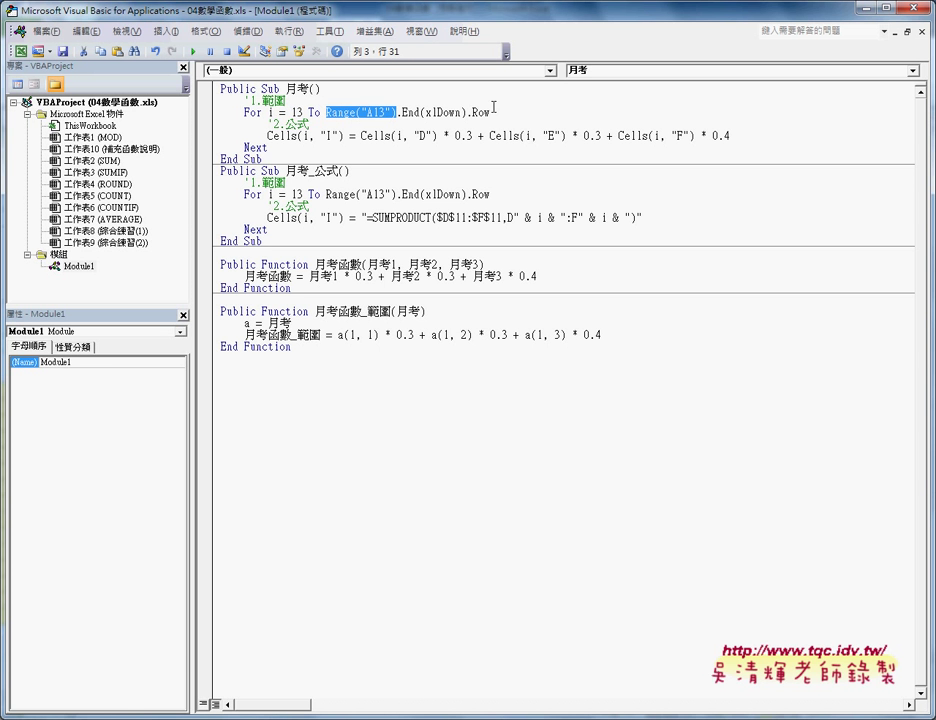
pyautogui.moveTo(490, 113); pyautogui.dragTo(398, 113)
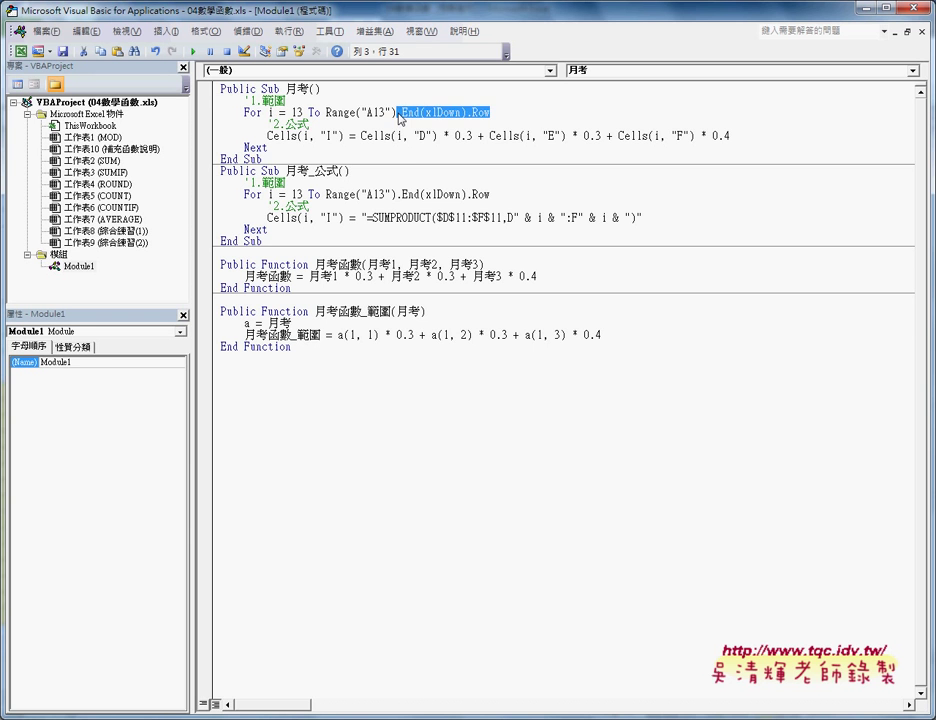
# - Retype the loop end as .End(xlDown).Row using IntelliSense suggestions and commit the line
pyautogui.write('.E')
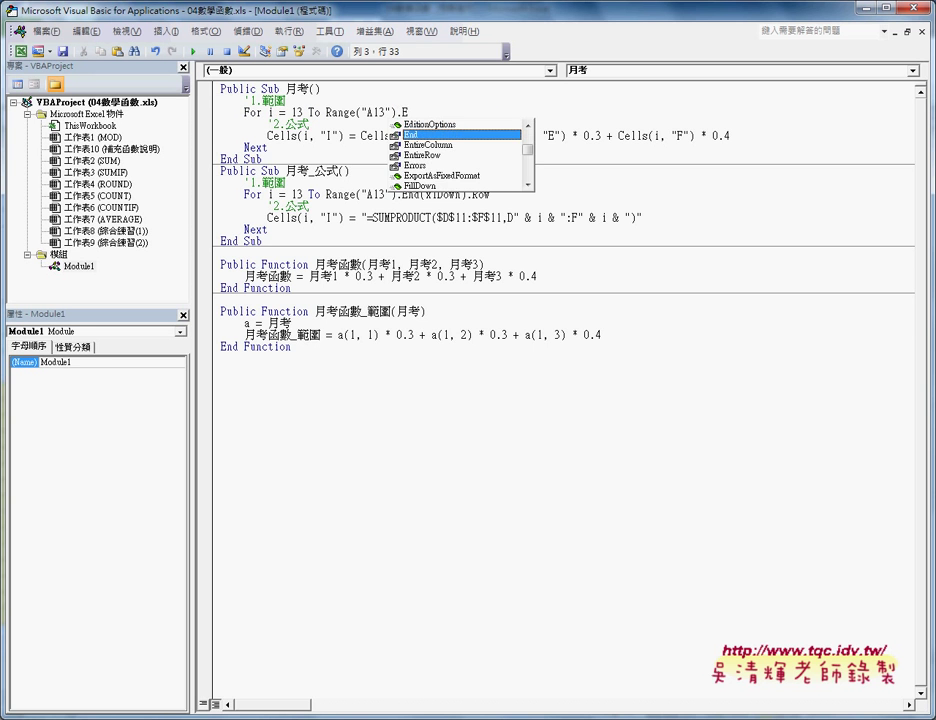
pyautogui.press('space')
pyautogui.write('(')
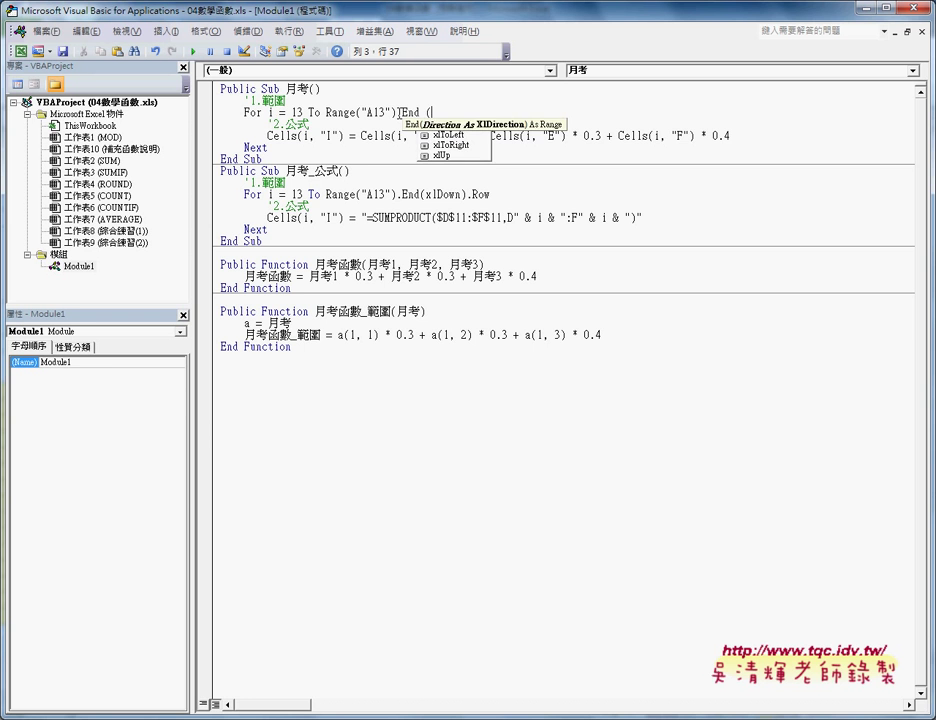
pyautogui.press('space')
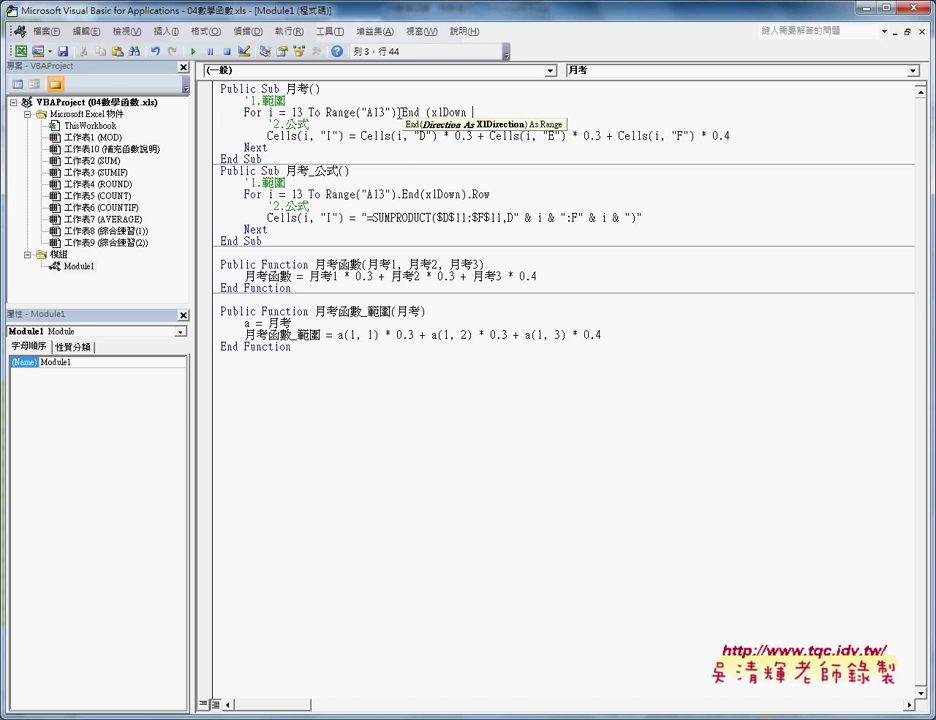
pyautogui.write(').')
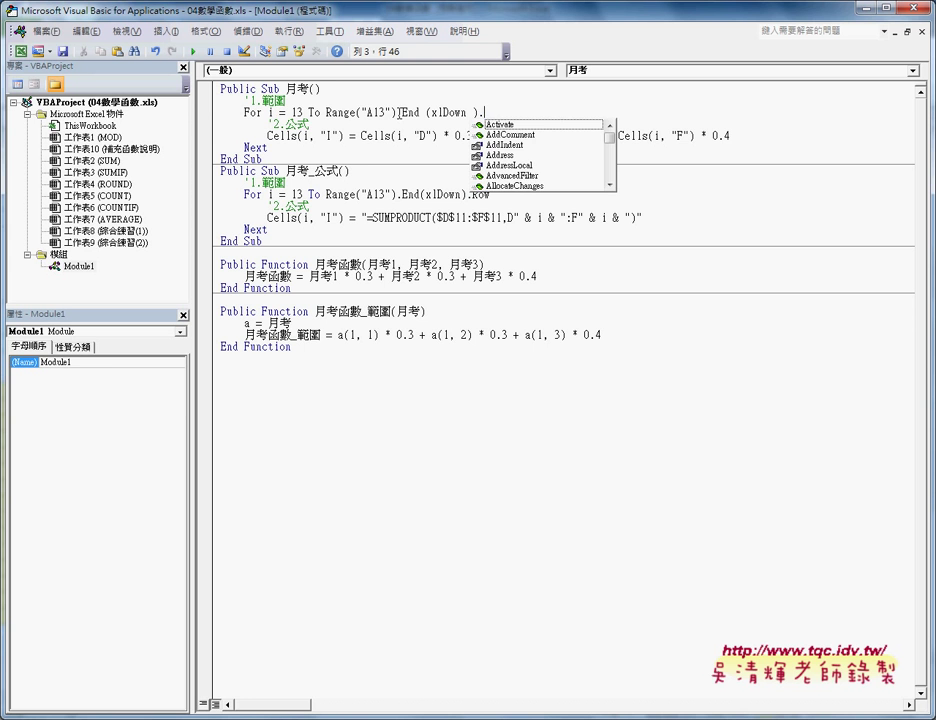
pyautogui.write('ro')
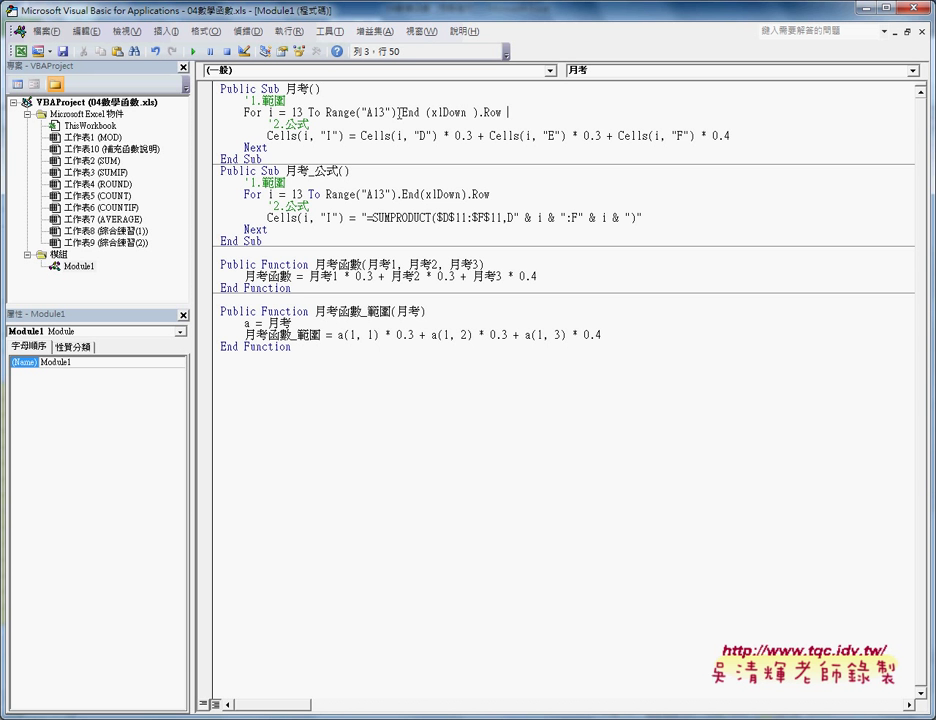
pyautogui.press('Down')
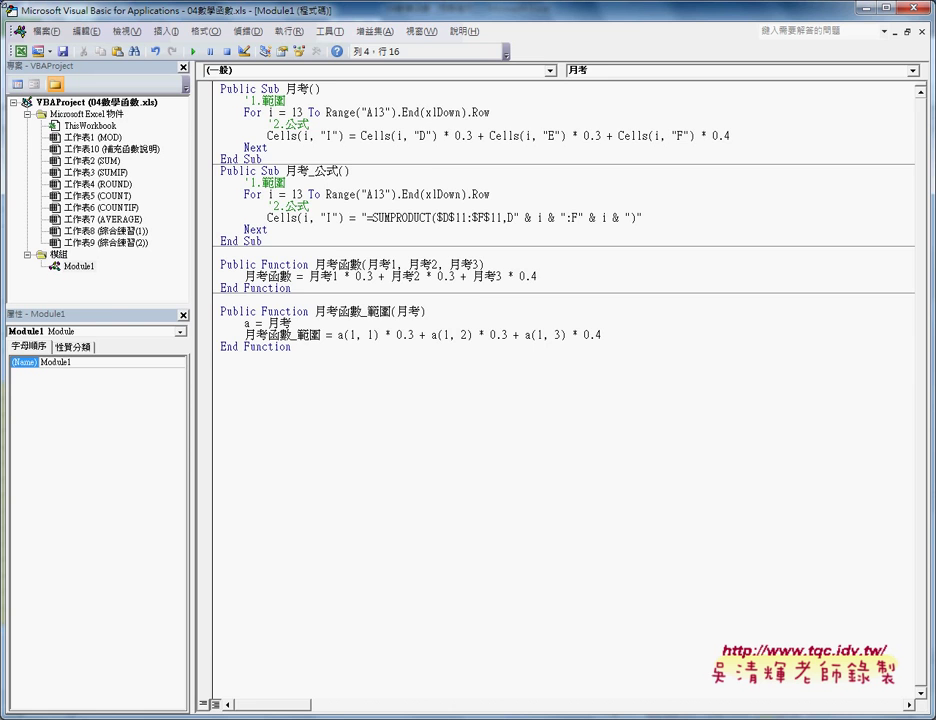
# - Restore down the VBA editor and place it to the right of the 04數學函數 sheet
pyautogui.moveTo(80, 8)
pyautogui.mouseDown()
pyautogui.moveTo(285, 72)
pyautogui.moveTo(623, 71)
pyautogui.mouseUp()
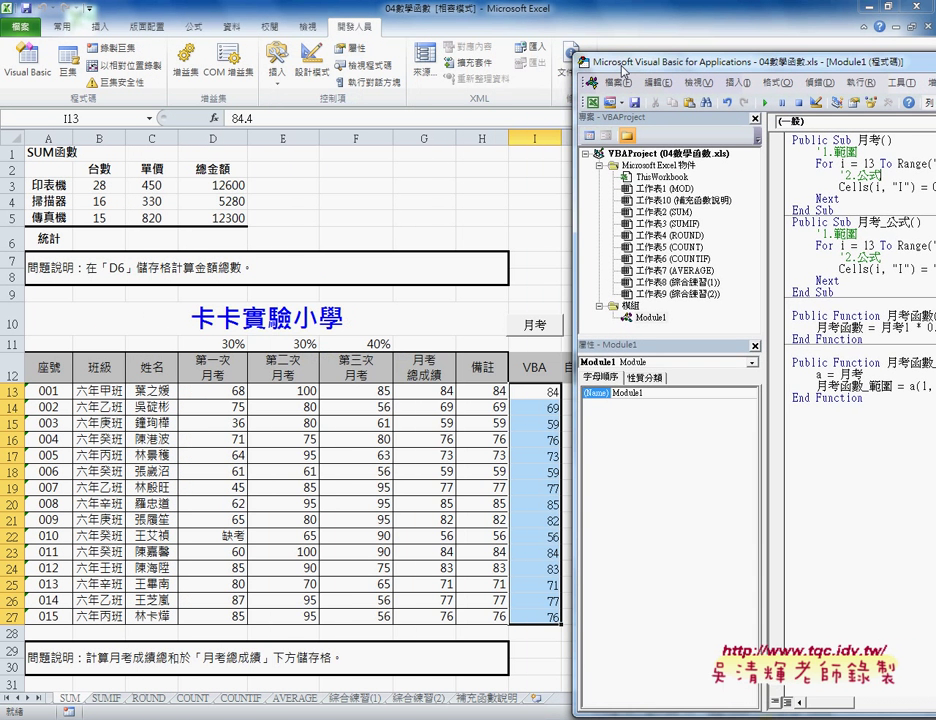
pyautogui.moveTo(622, 70); pyautogui.dragTo(593, 65)
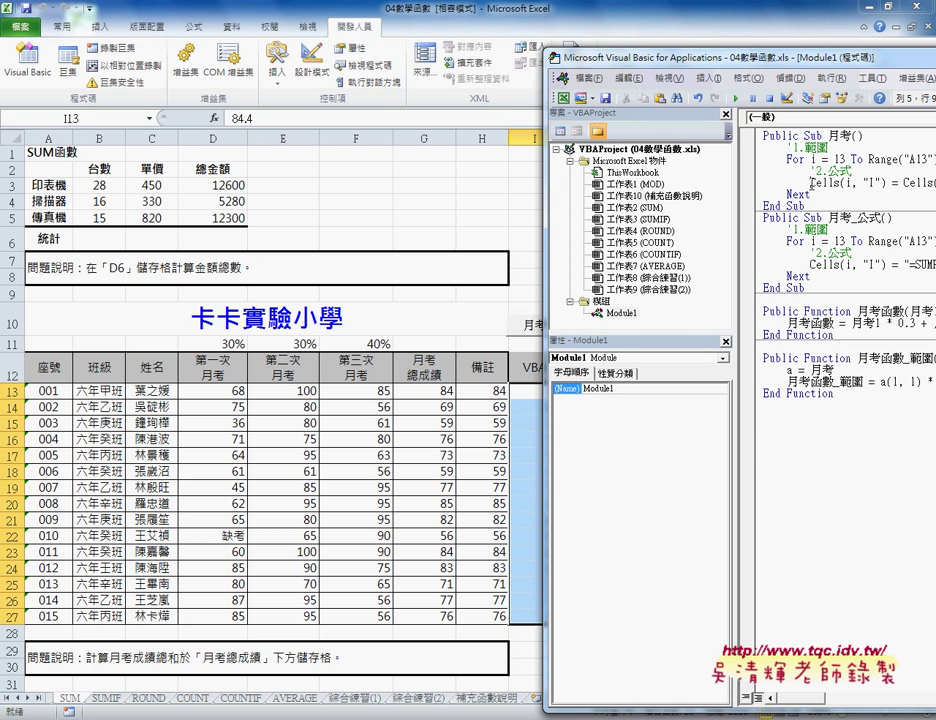
pyautogui.moveTo(809, 183); pyautogui.dragTo(876, 183)
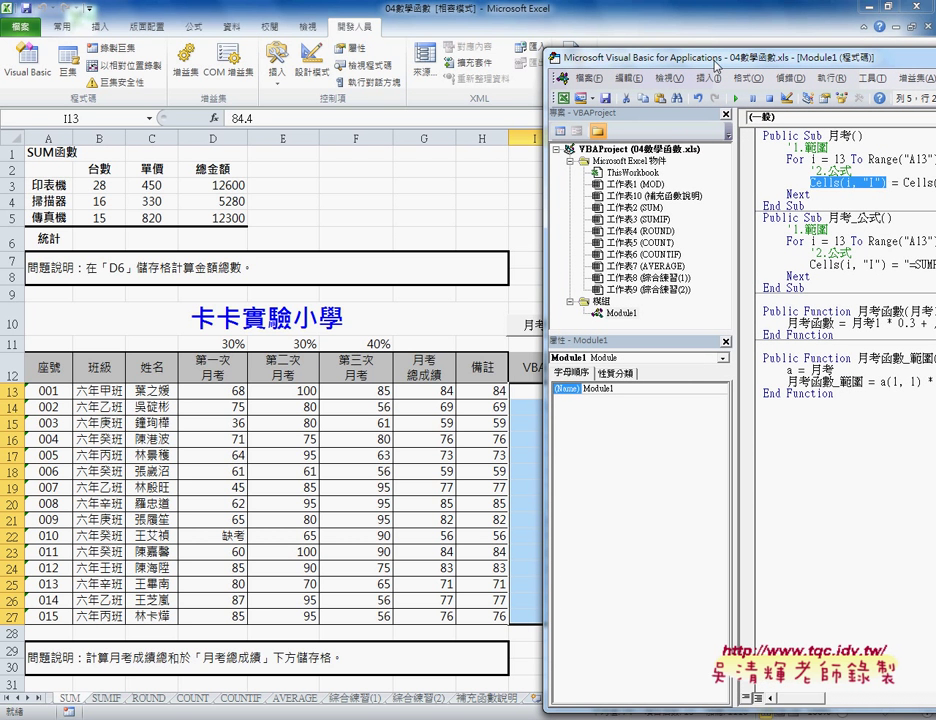
pyautogui.moveTo(716, 65); pyautogui.dragTo(720, 65)
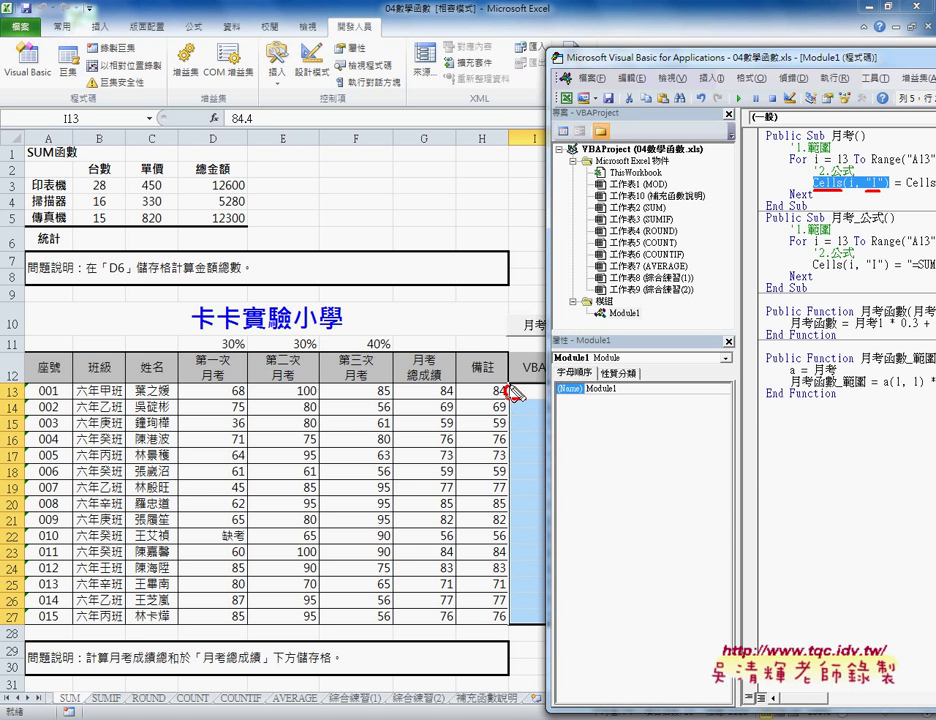
pyautogui.moveTo(537, 395)
pyautogui.mouseDown()
pyautogui.moveTo(553, 393)
pyautogui.moveTo(541, 490)
pyautogui.mouseUp()
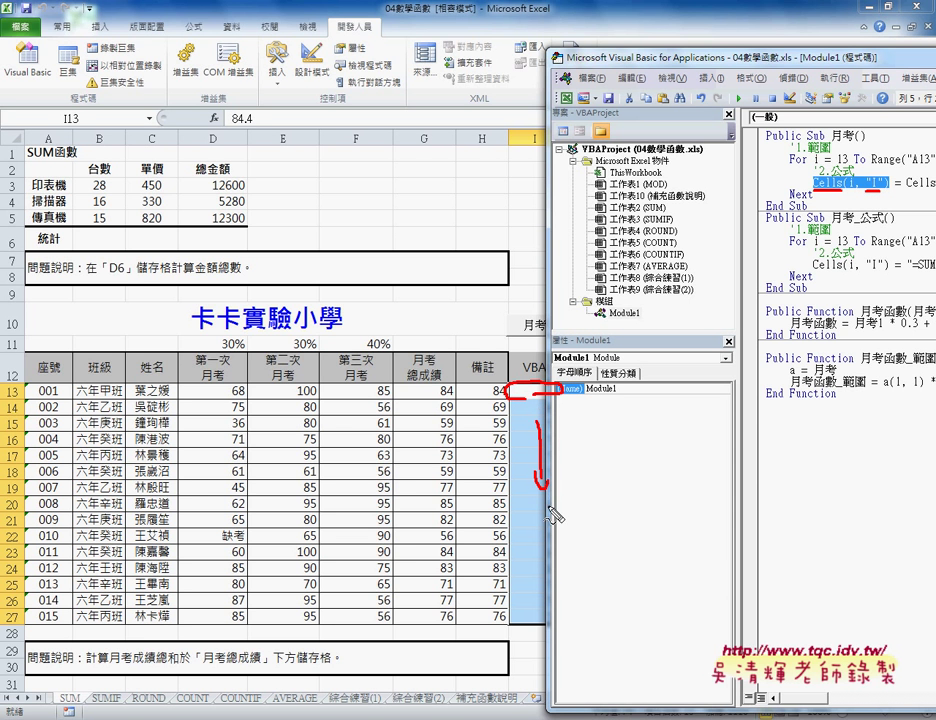
pyautogui.moveTo(516, 631); pyautogui.dragTo(550, 617)
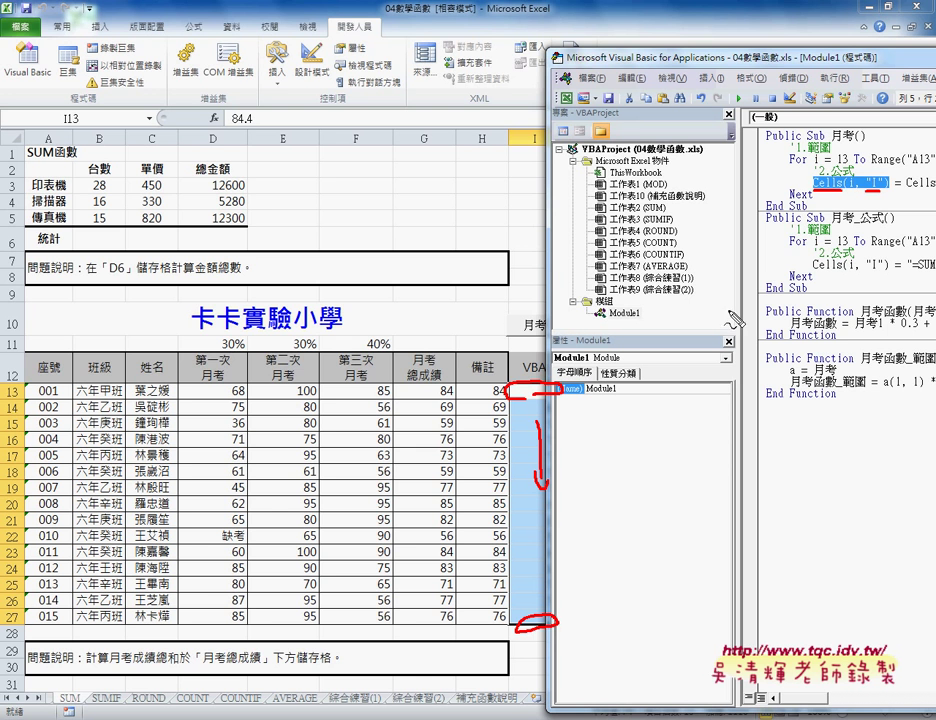
pyautogui.moveTo(805, 180); pyautogui.dragTo(830, 195)
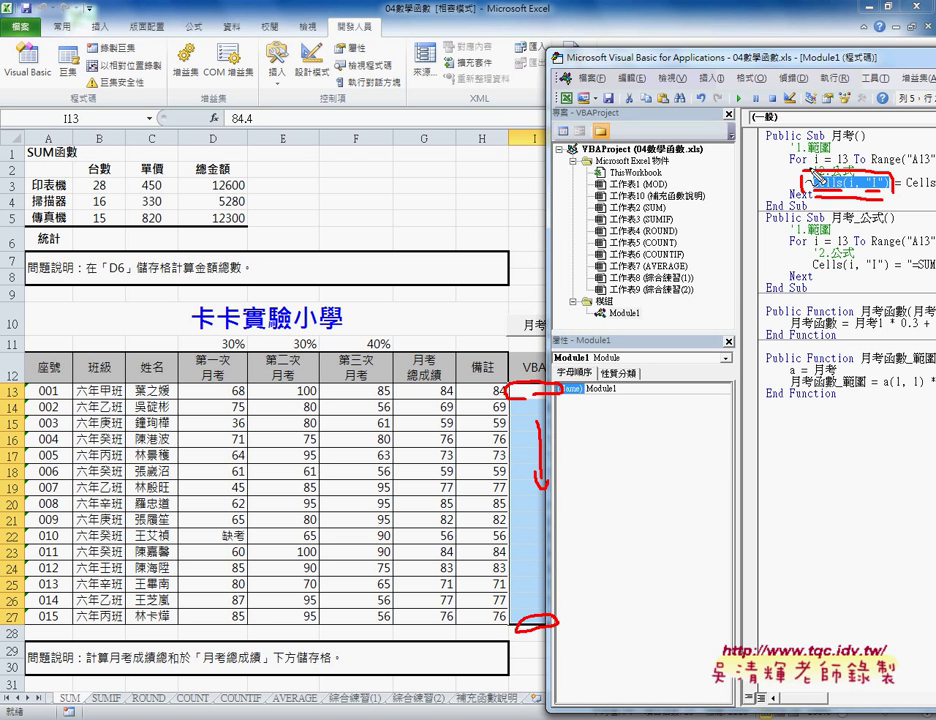
pyautogui.moveTo(815, 207); pyautogui.dragTo(862, 207)
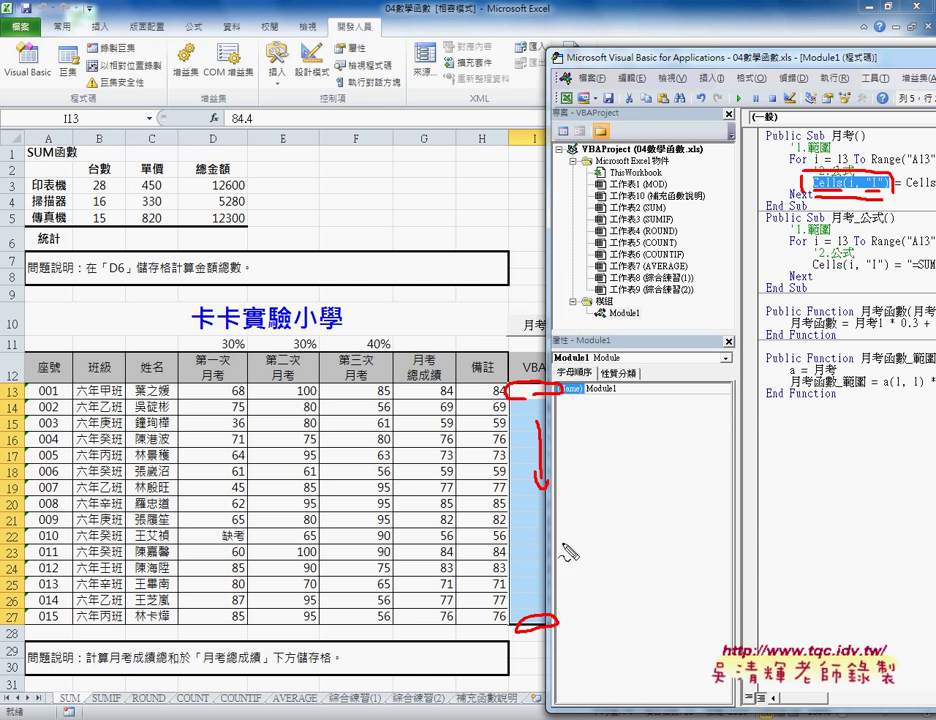